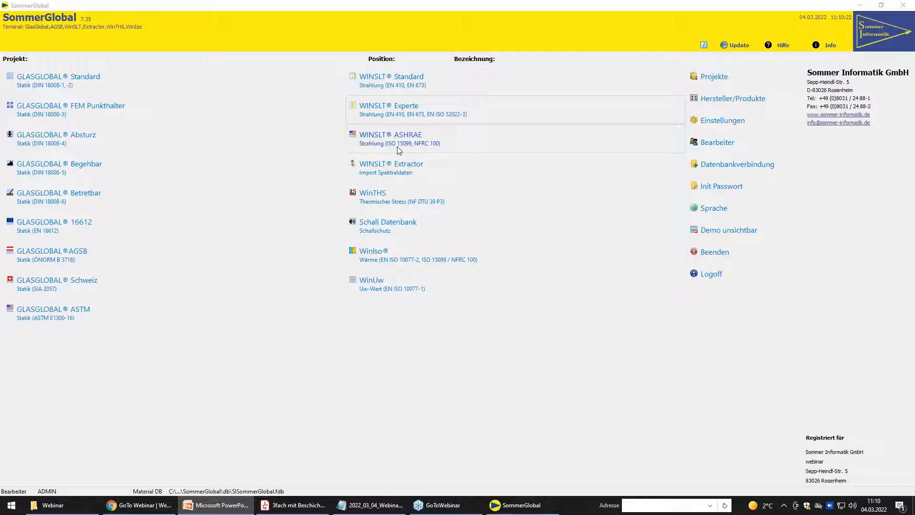
# - Start WINSLT Experte and enter "3-fach-Iso (ohne Beschichtung)" as the designation of position 01
pyautogui.click(423, 115)
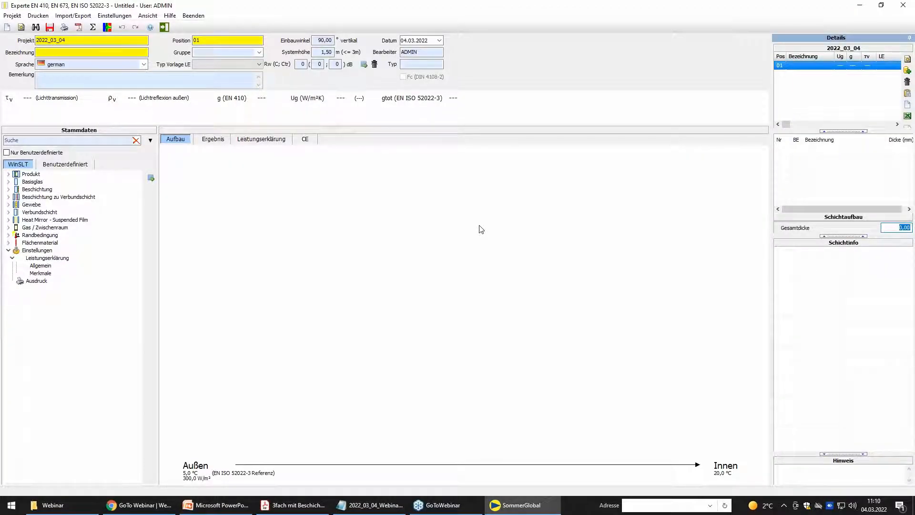
pyautogui.click(104, 53)
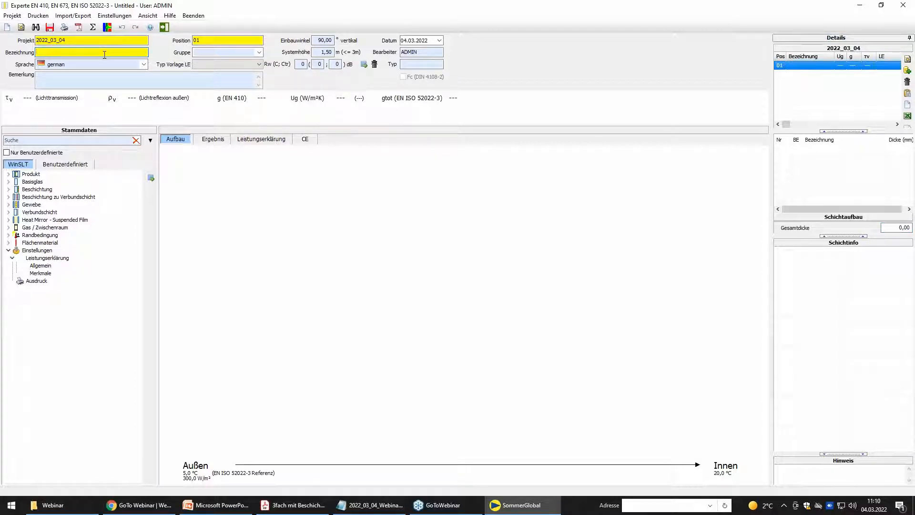
pyautogui.write('3-fach-Iso (ohne Beschichtung)')
# - Add two 4 mm Planibel Clearlite panes from the AGC Interpane base glasses to the glazing build-up
pyautogui.click(10, 182)
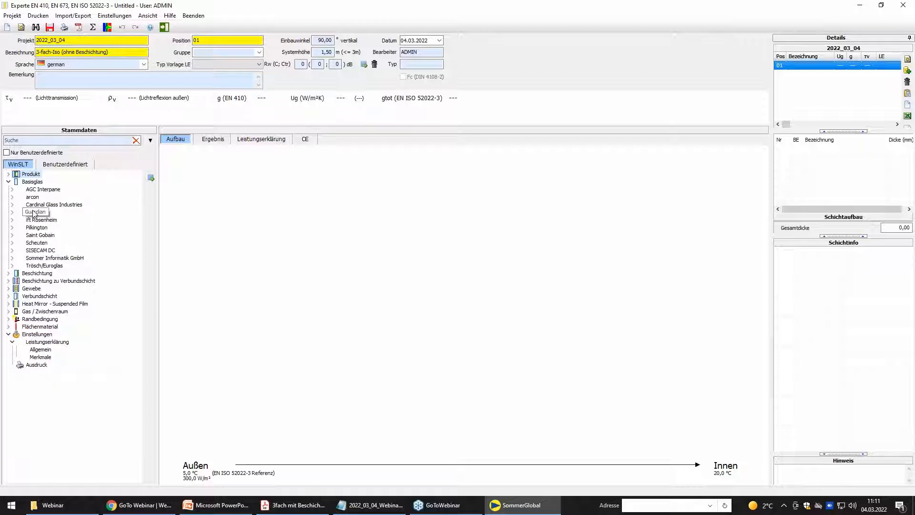
pyautogui.click(12, 190)
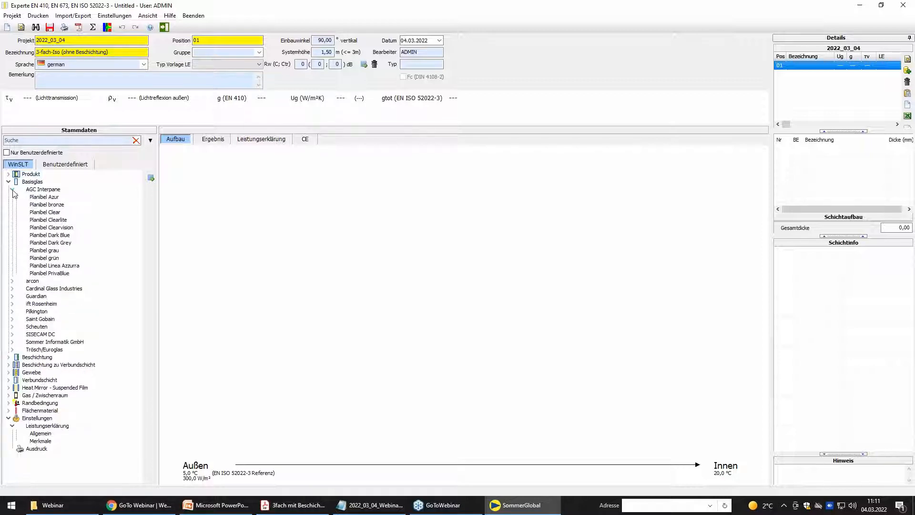
pyautogui.doubleClick(51, 220)
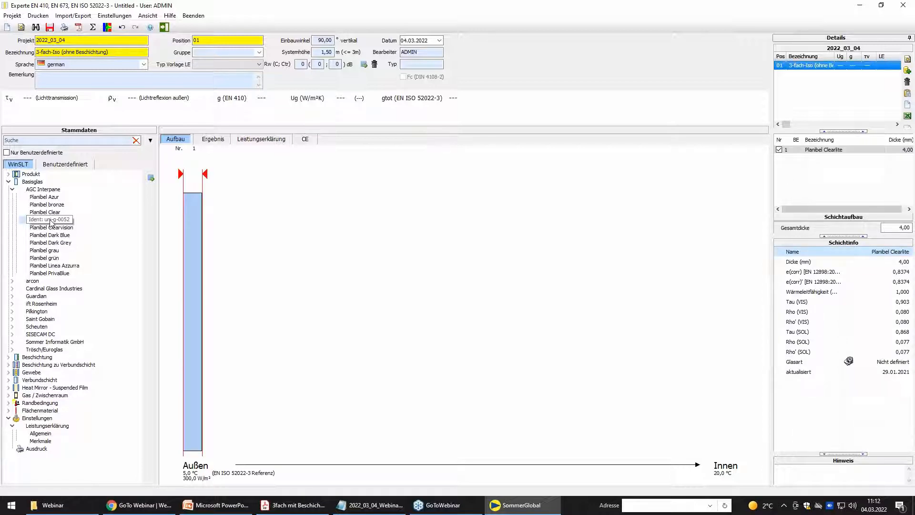
pyautogui.doubleClick(51, 220)
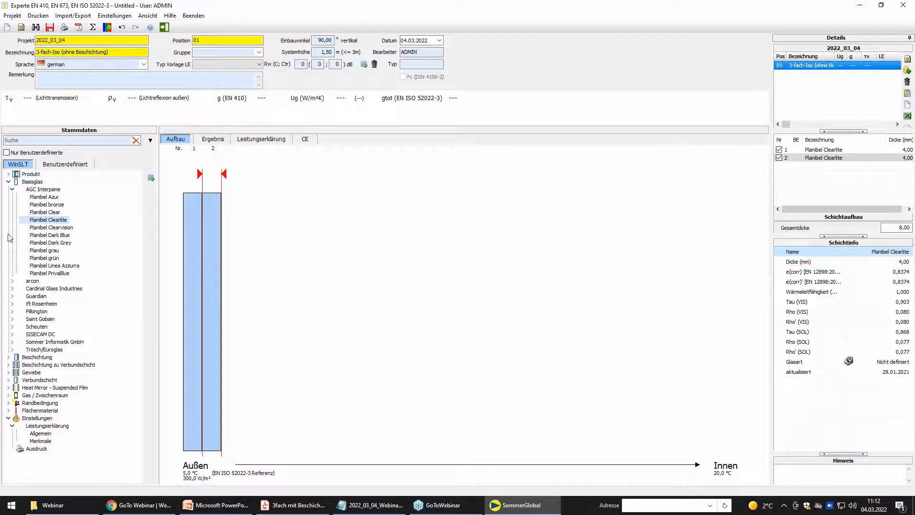
# - Add a PVB-Folie interlayer and place it between the two Planibel Clearlite panes
pyautogui.click(10, 186)
pyautogui.click(9, 182)
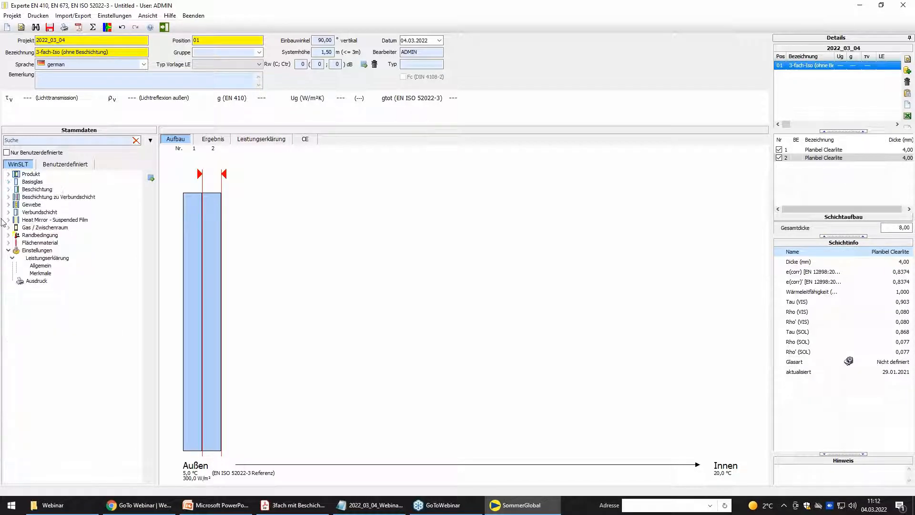
pyautogui.click(9, 213)
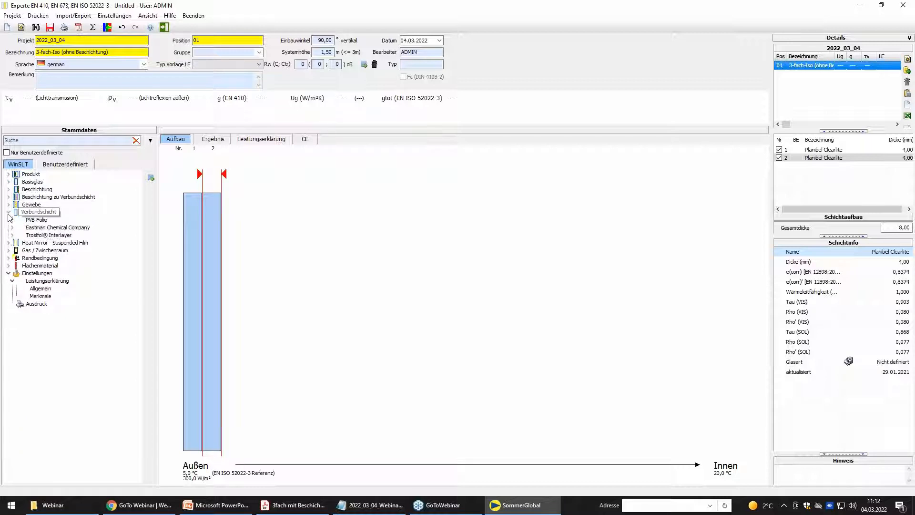
pyautogui.doubleClick(40, 222)
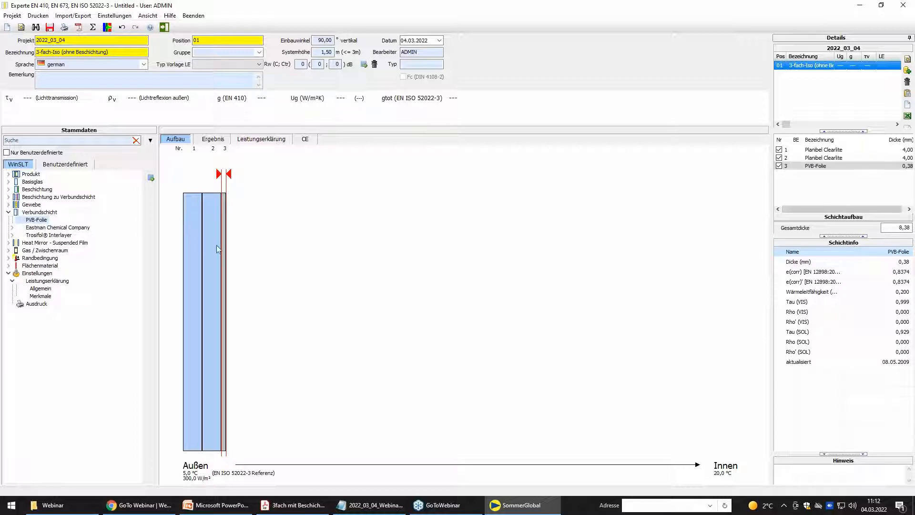
pyautogui.moveTo(223, 253); pyautogui.dragTo(210, 253)
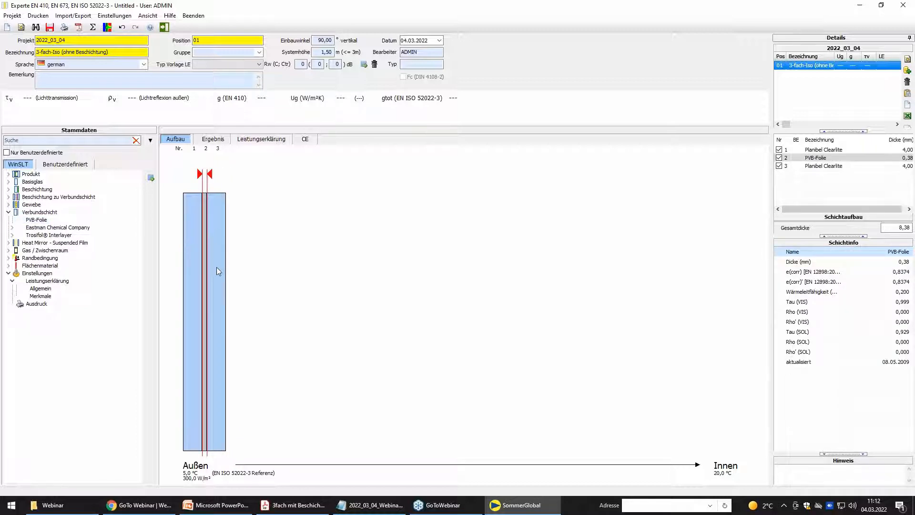
# - Set the thickness of the PVB-Folie between the two panes to 0,76 mm
pyautogui.doubleClick(205, 238)
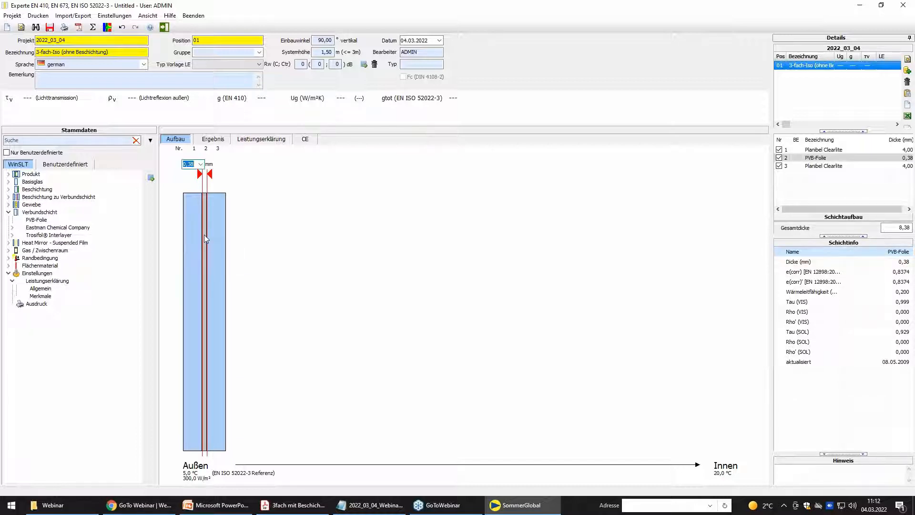
pyautogui.click(201, 165)
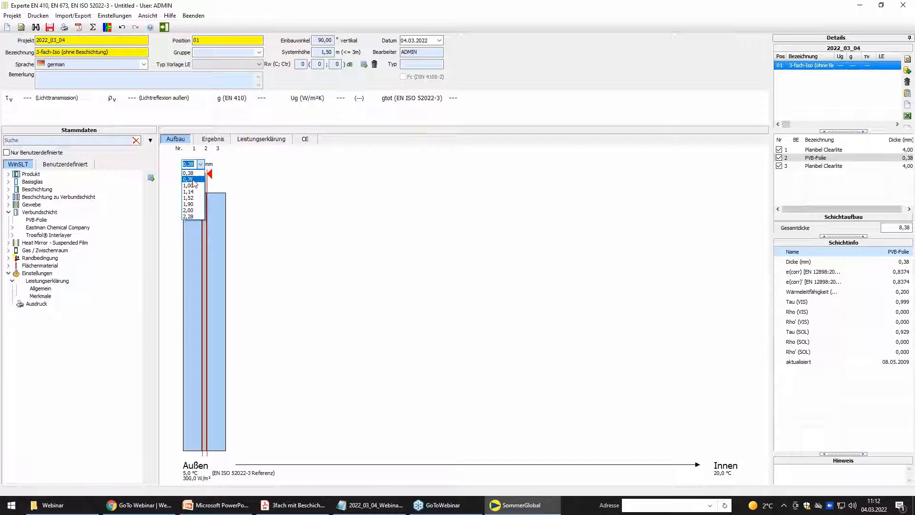
pyautogui.click(194, 180)
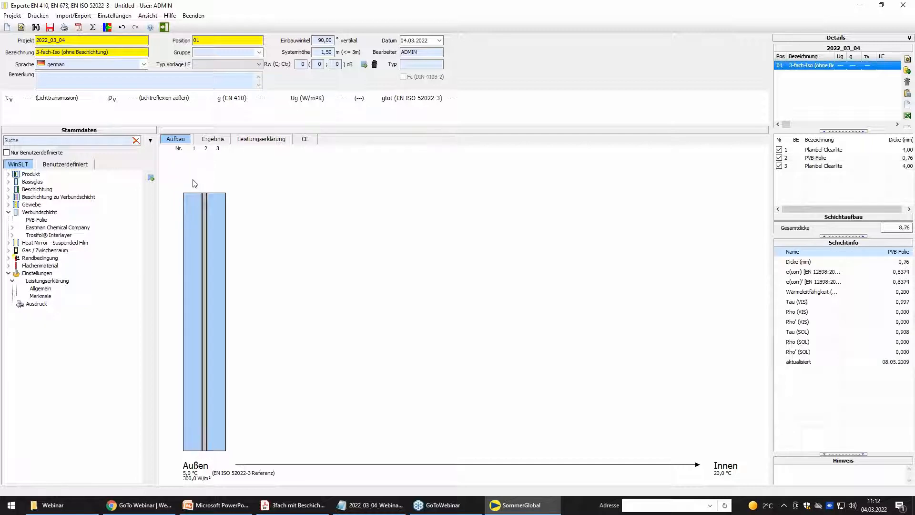
# - Try a thickness of 6 mm on the laminate's inner Planibel Clearlite pane, and restore it to 4 mm
pyautogui.click(218, 231)
pyautogui.write('6')
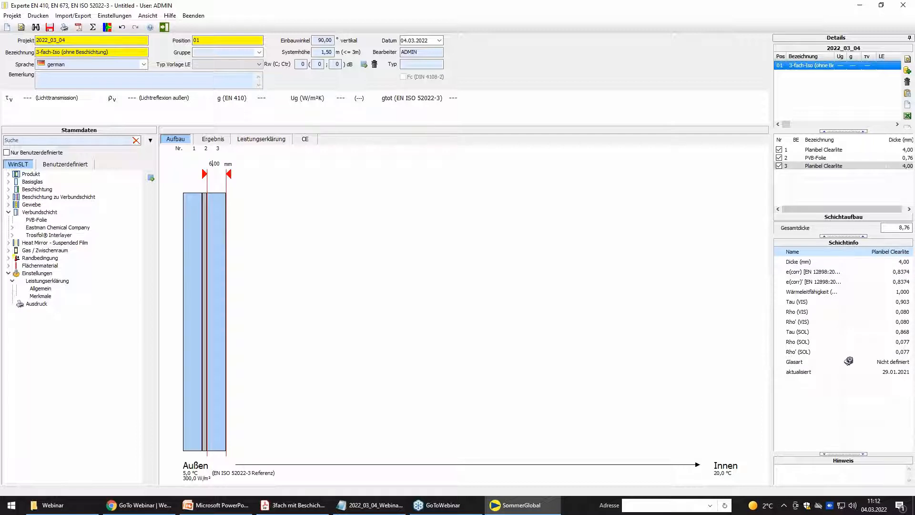
pyautogui.press('Return')
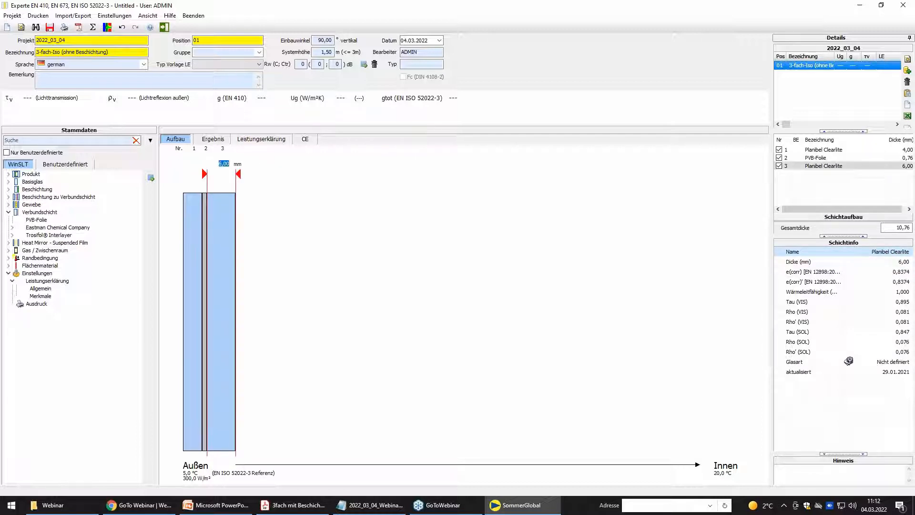
pyautogui.write('4')
pyautogui.press('Return')
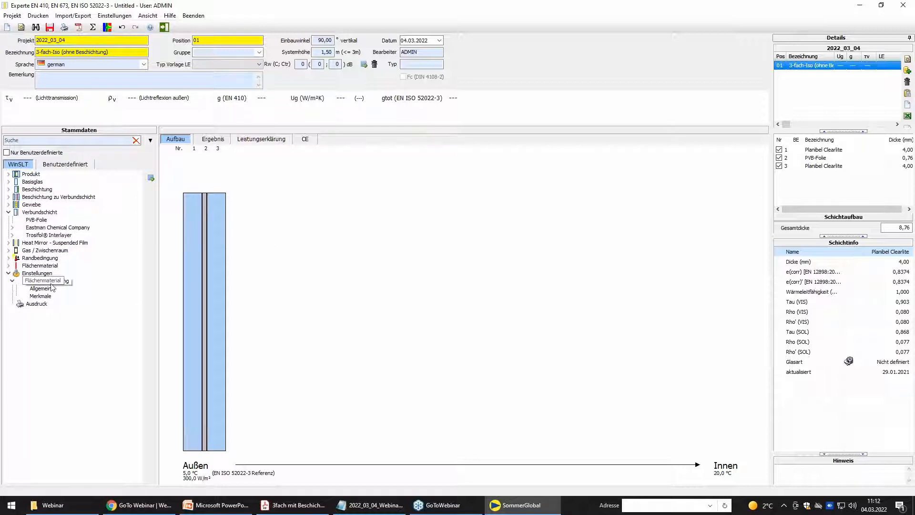
# - Add a 16 mm 90% Argon gap behind the laminated glass, followed by a 4 mm Planibel Clearlite pane
pyautogui.click(9, 251)
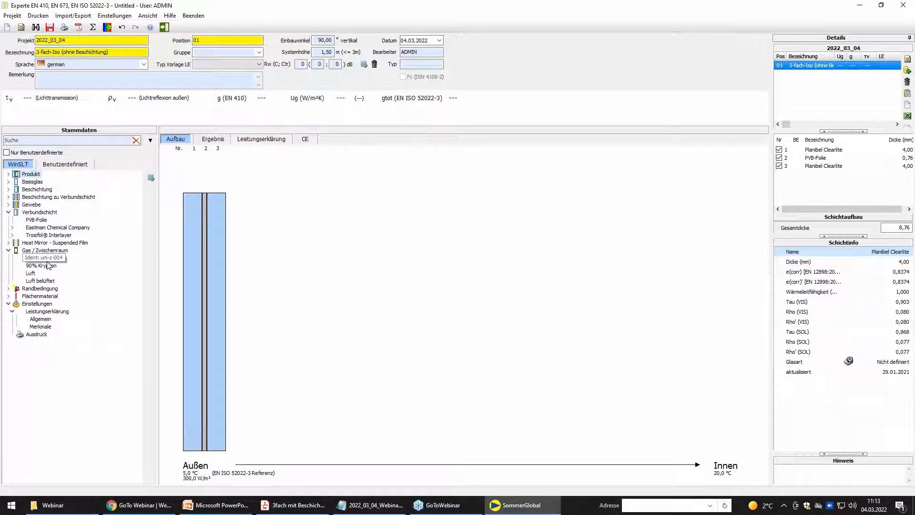
pyautogui.moveTo(43, 259); pyautogui.dragTo(236, 279)
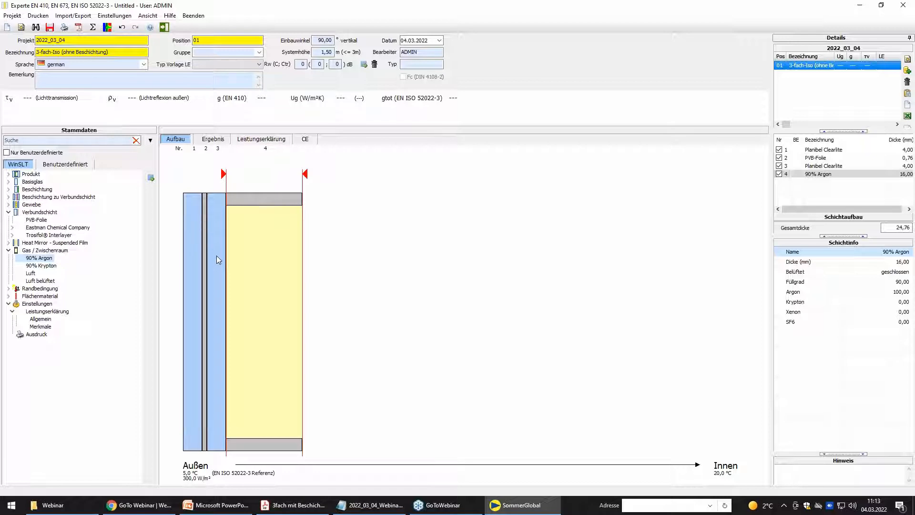
pyautogui.click(8, 182)
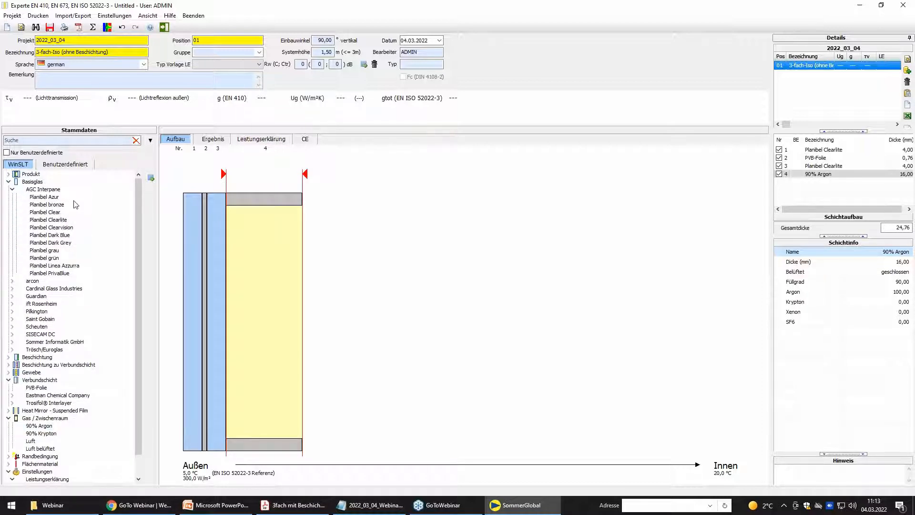
pyautogui.doubleClick(58, 220)
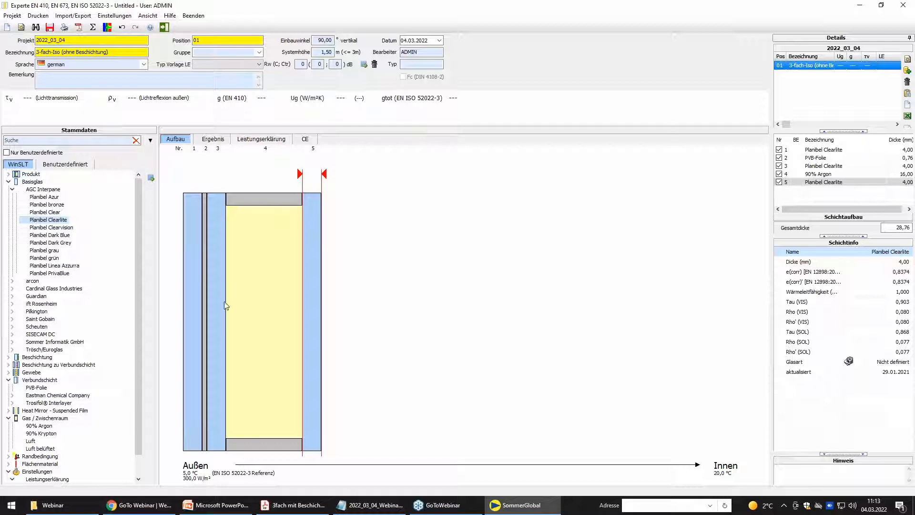
# - Copy the 90% Argon gap and paste it as a second gap behind the middle pane
pyautogui.click(261, 304)
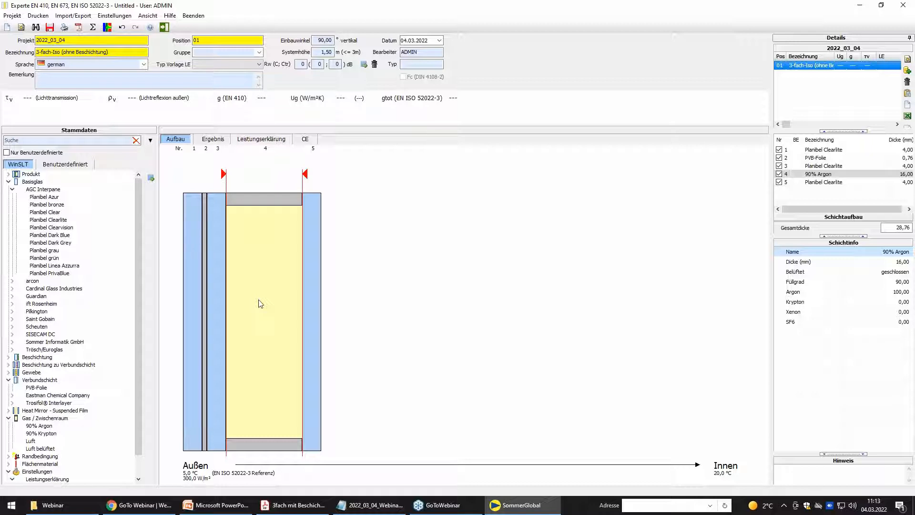
pyautogui.rightClick(261, 304)
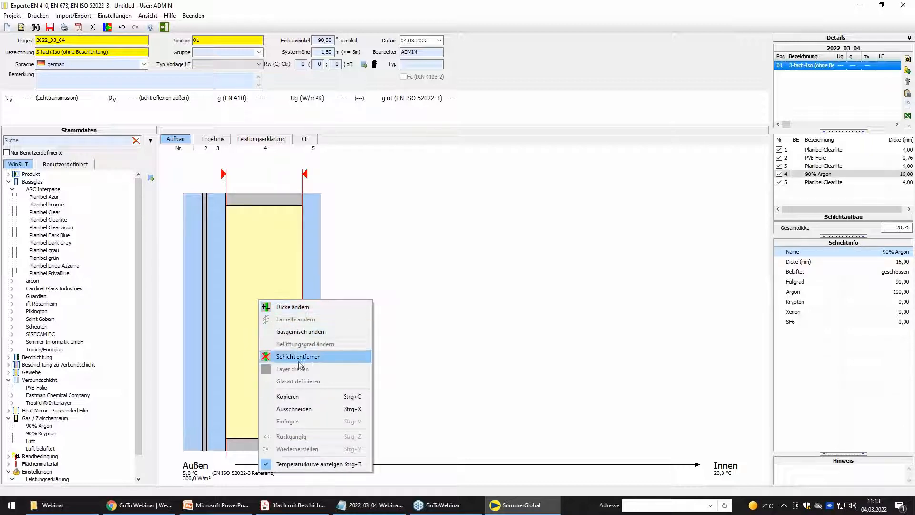
pyautogui.click(314, 398)
pyautogui.click(365, 392)
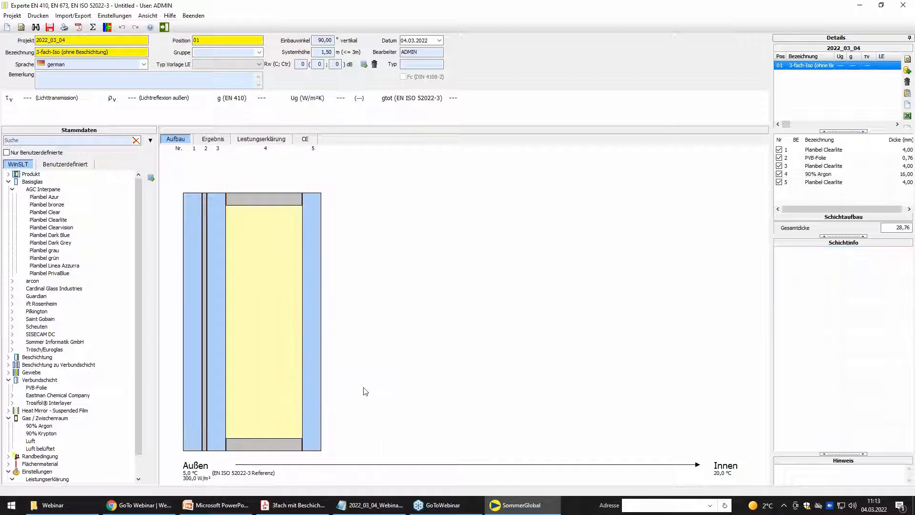
pyautogui.rightClick(365, 392)
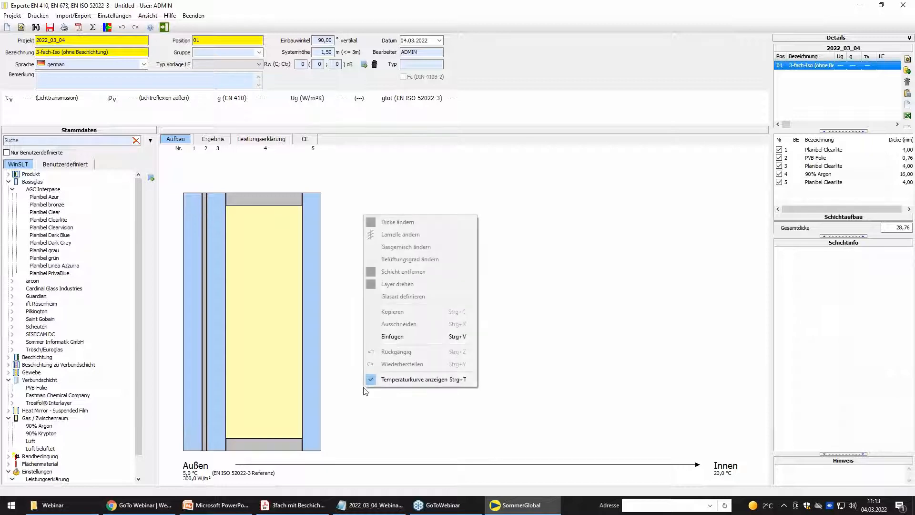
pyautogui.click(350, 400)
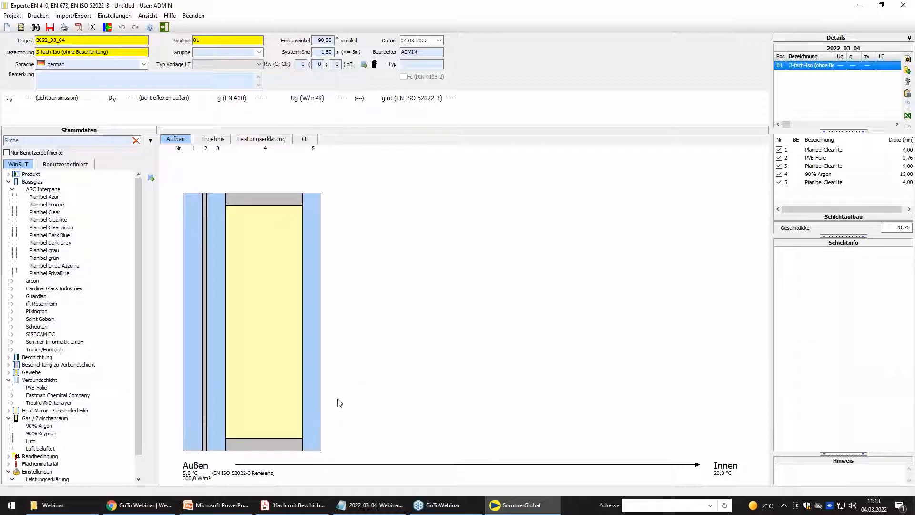
pyautogui.hotkey('ctrl', 'v')
pyautogui.moveTo(230, 330); pyautogui.dragTo(413, 339)
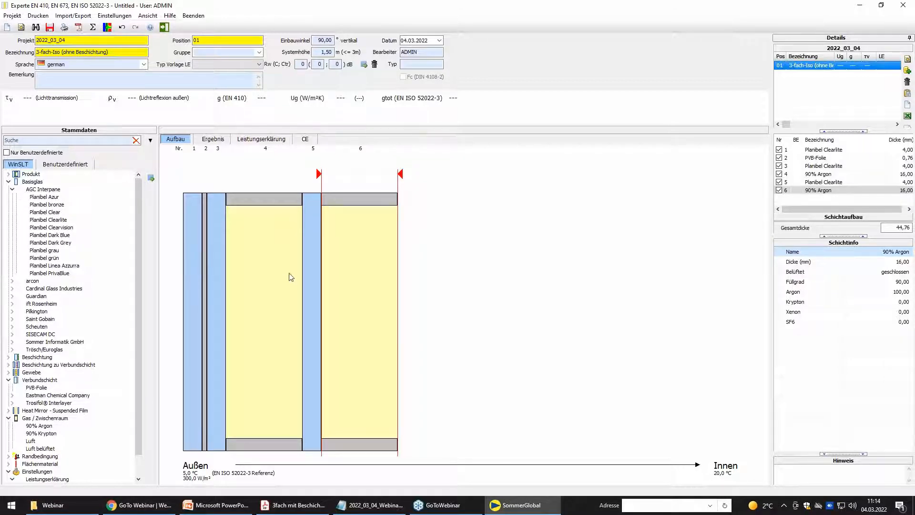
# - Copy the laminate's inner Planibel Clearlite pane and paste it twice behind the second argon gap
pyautogui.click(216, 280)
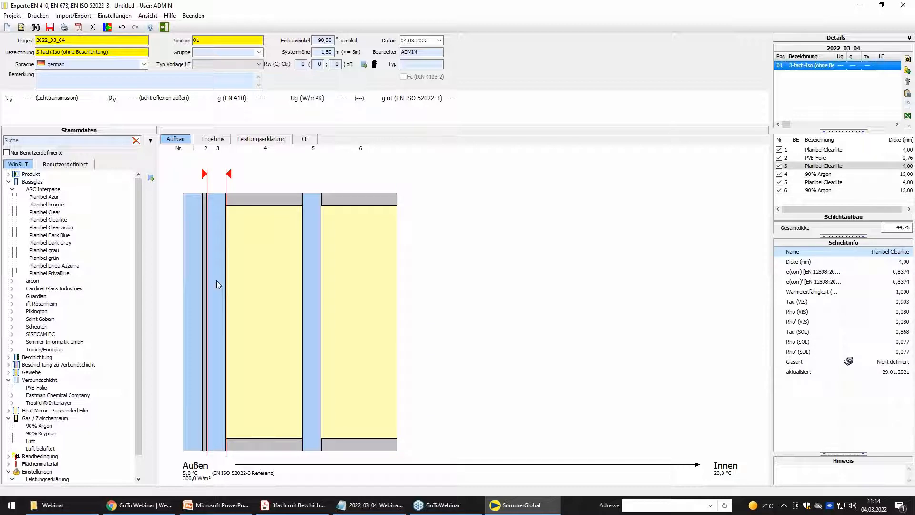
pyautogui.click(347, 297)
pyautogui.hotkey('ctrl', 'v')
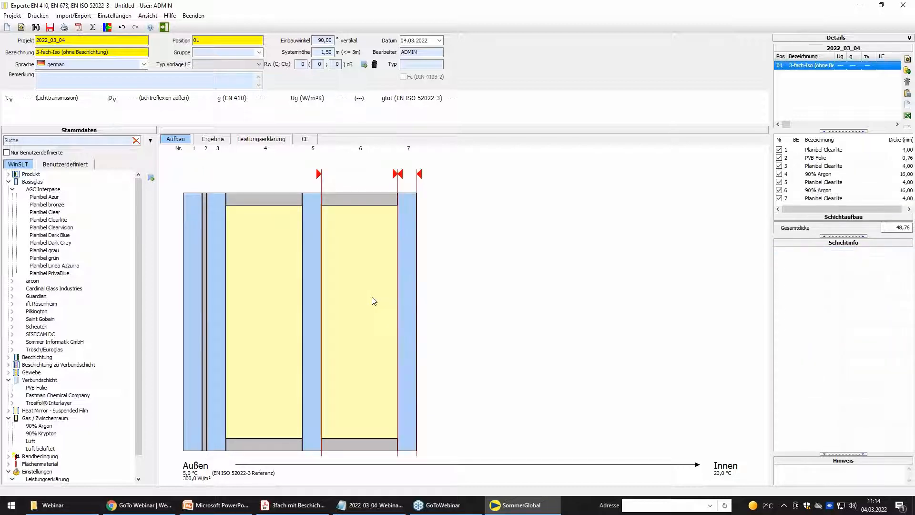
pyautogui.hotkey('ctrl', 'v')
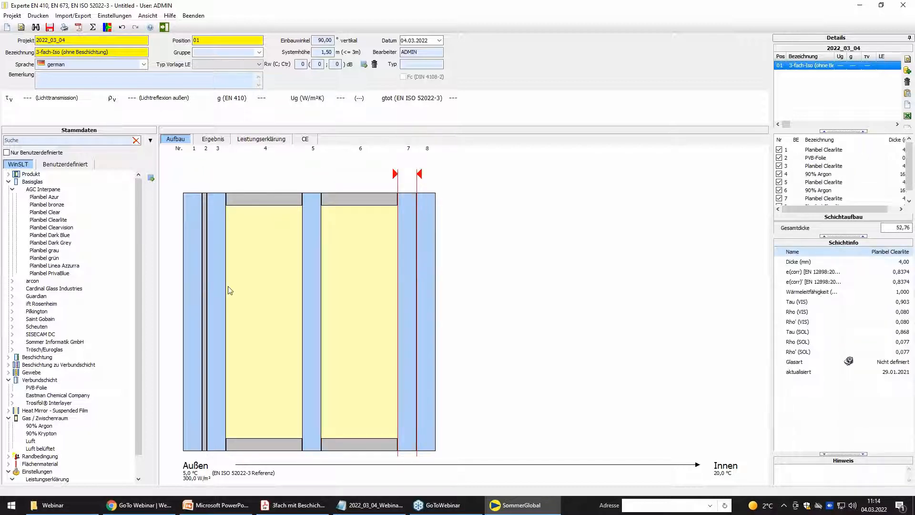
# - Copy the 0,76 mm PVB-Folie and place the copy between the two innermost panes as layer 8
pyautogui.rightClick(204, 299)
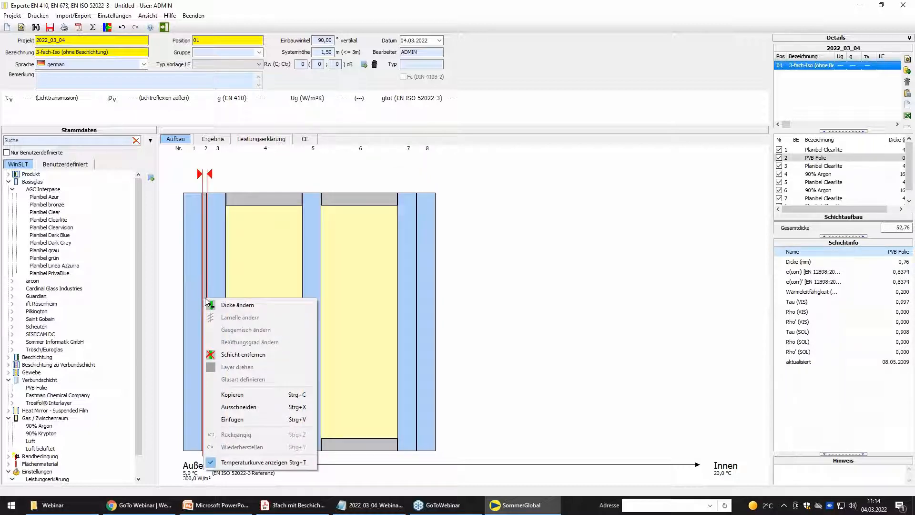
pyautogui.click(244, 394)
pyautogui.click(425, 373)
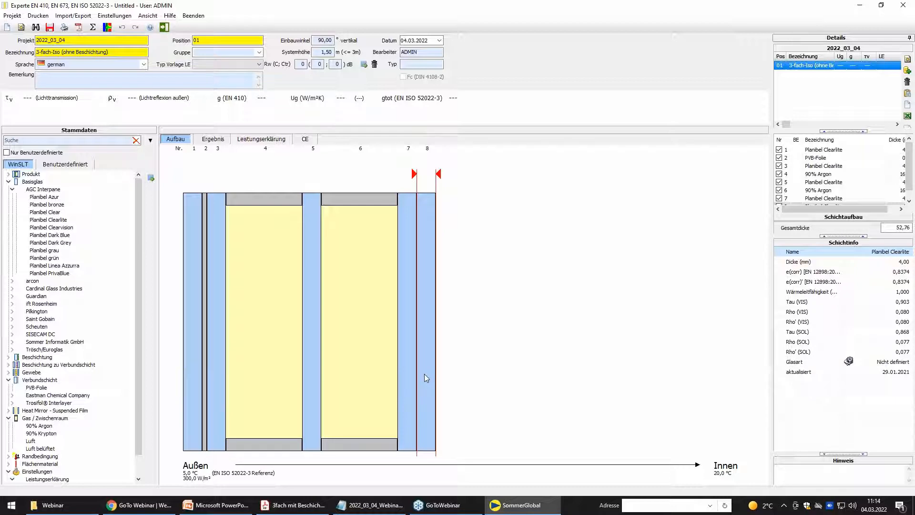
pyautogui.hotkey('ctrl', 'v')
pyautogui.moveTo(438, 366); pyautogui.dragTo(420, 372)
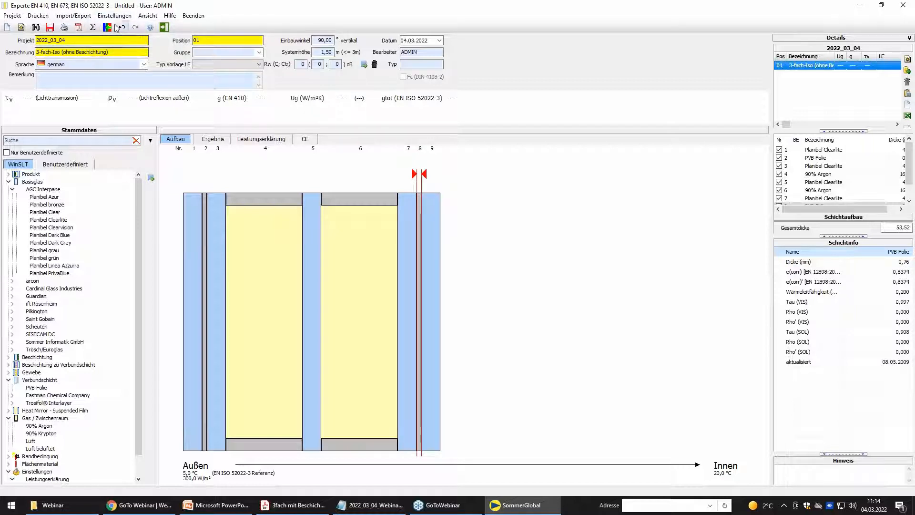
# - Calculate the glazing build-up and view the result report down to the transmission, reflection and absorption values
pyautogui.click(93, 30)
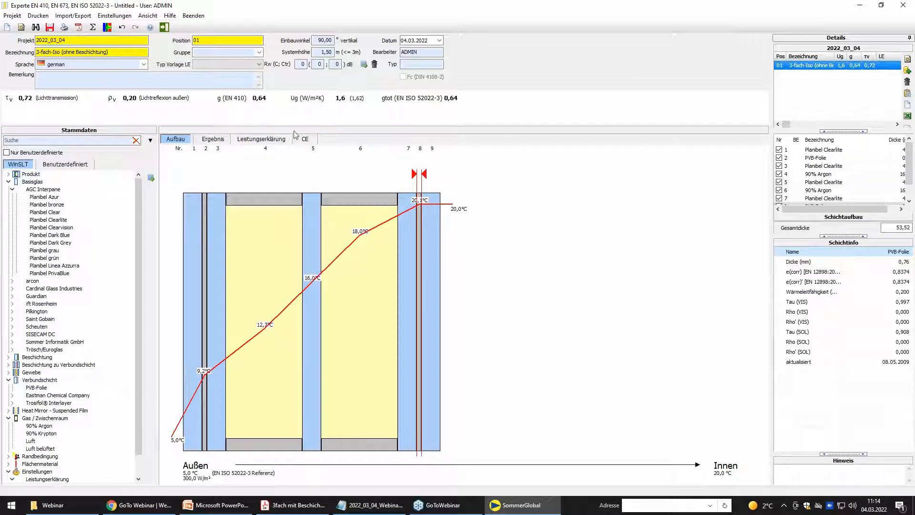
pyautogui.click(218, 139)
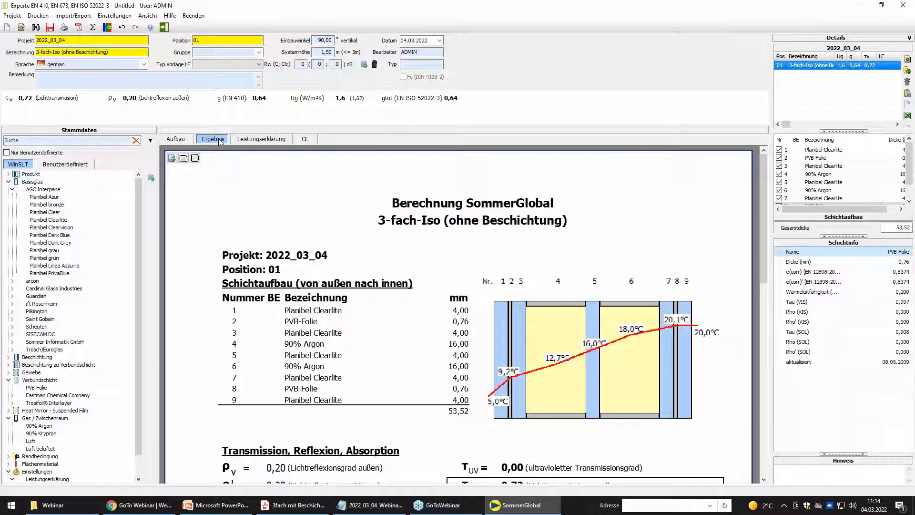
pyautogui.moveTo(414, 394); pyautogui.dragTo(419, 334)
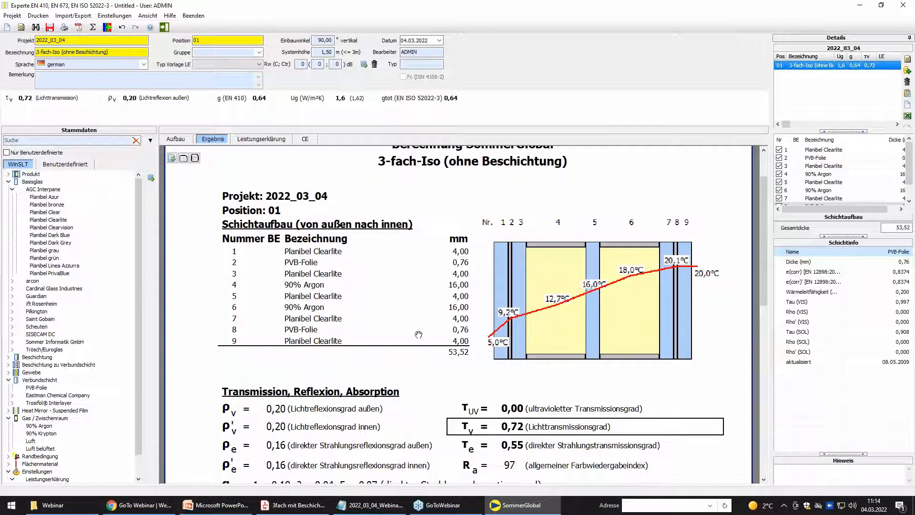
# - Review the result report from the radiation values through EN 410, EN 673 and EN ISO 52022-3 to the spectral chart
pyautogui.scroll(-1, 468, 381)
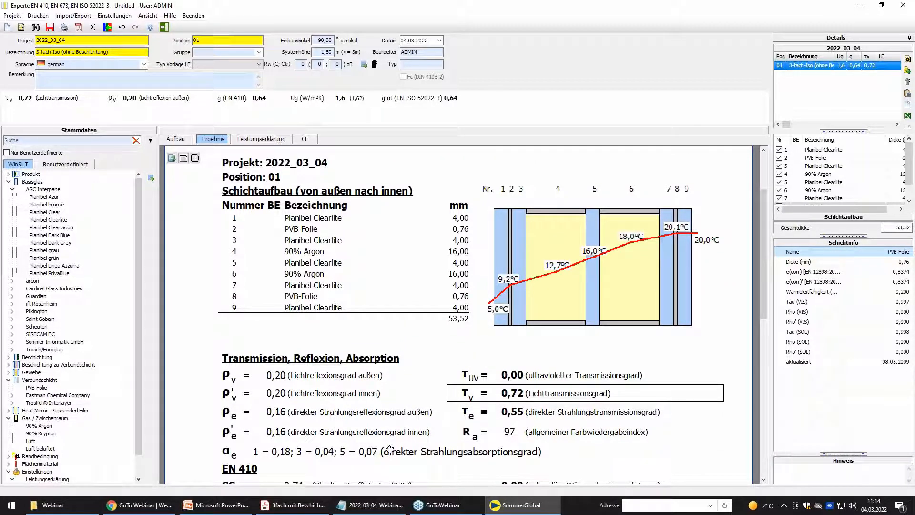
pyautogui.scroll(-3, 390, 449)
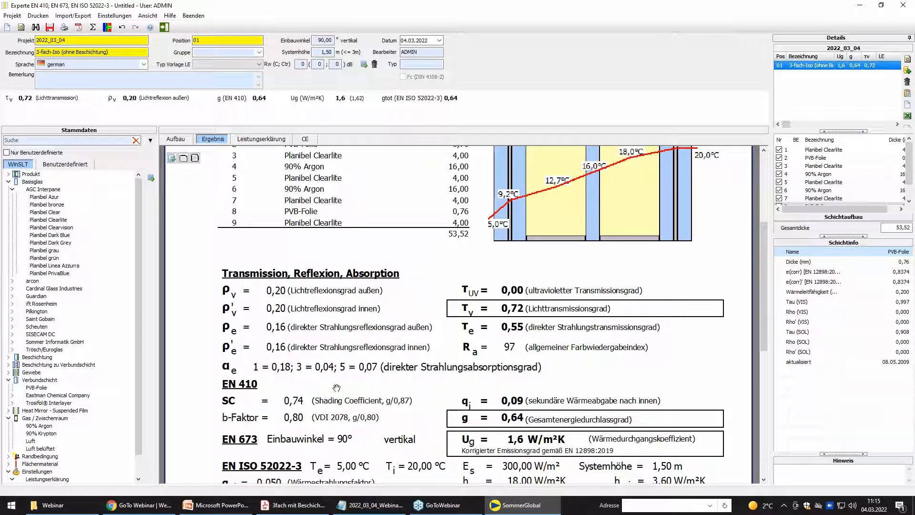
pyautogui.scroll(-3, 337, 389)
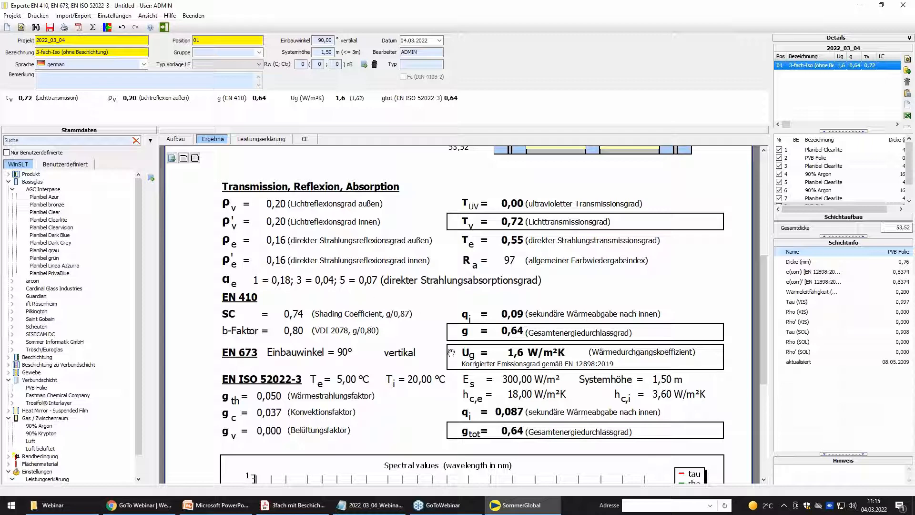
pyautogui.scroll(-2, 452, 361)
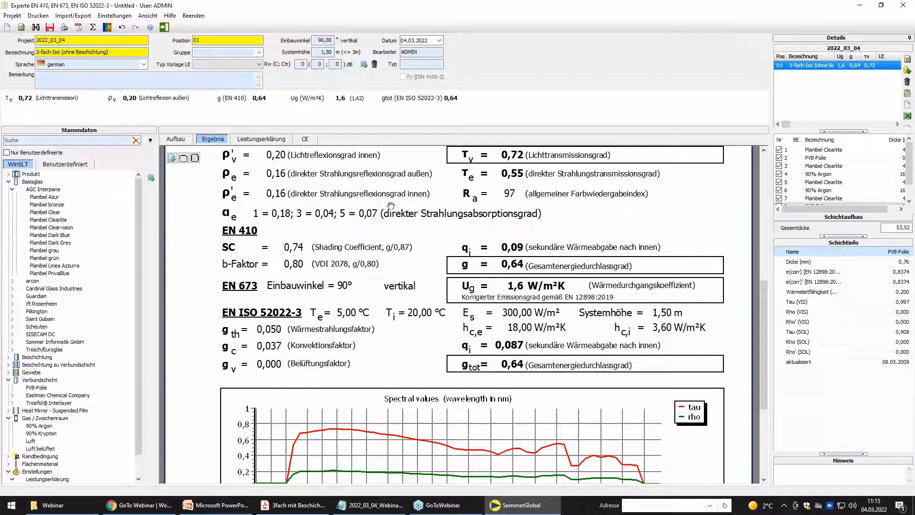
# - Return to the layer build-up, save position 01 and duplicate it as a new position
pyautogui.click(179, 139)
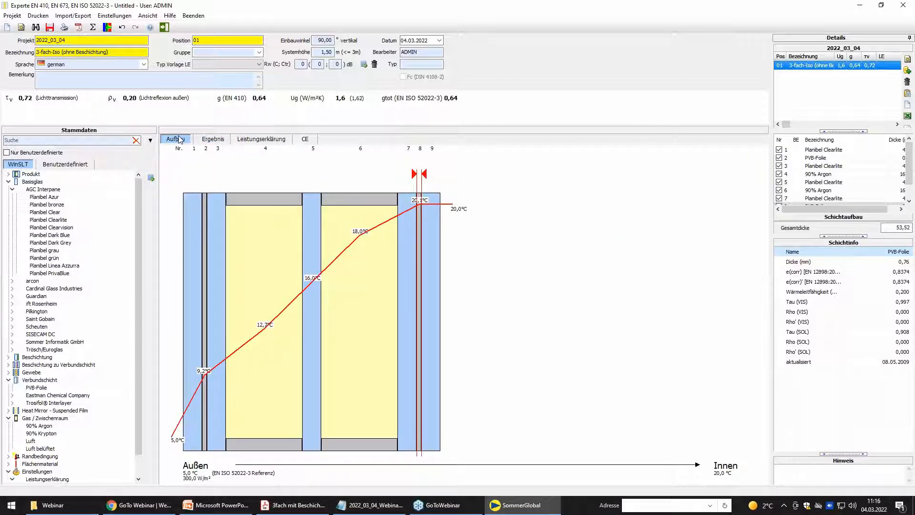
pyautogui.click(50, 28)
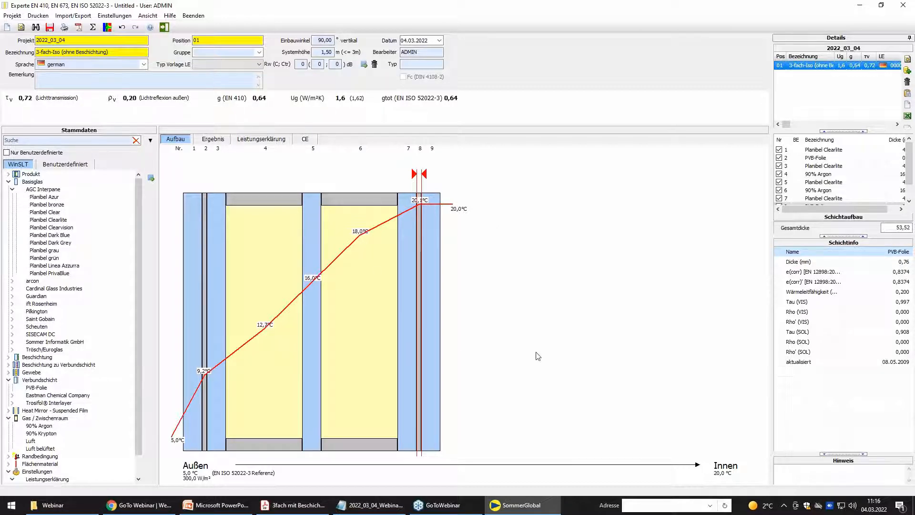
pyautogui.click(907, 72)
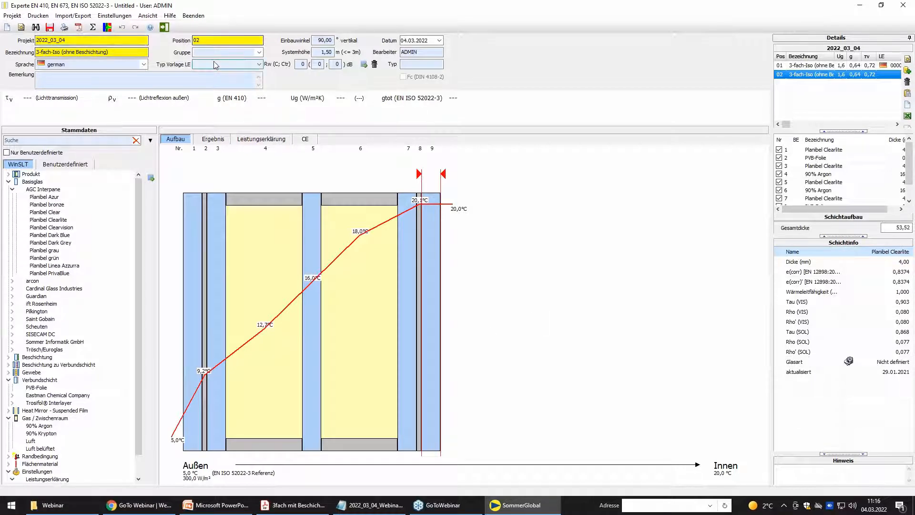
# - Change the copied position's designation to "3-fach-Iso (mit Beschichtung)"
pyautogui.click(125, 49)
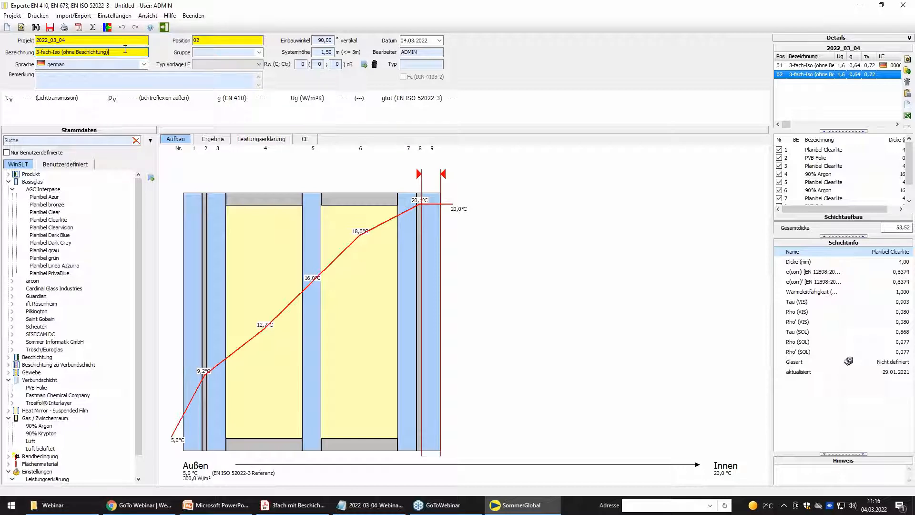
pyautogui.press('BackSpace')
pyautogui.press('BackSpace')
pyautogui.press('BackSpace')
pyautogui.press('BackSpace')
pyautogui.press('BackSpace')
pyautogui.press('BackSpace')
pyautogui.press('BackSpace')
pyautogui.press('BackSpace')
pyautogui.press('BackSpace')
pyautogui.press('BackSpace')
pyautogui.press('BackSpace')
pyautogui.press('BackSpace')
pyautogui.press('BackSpace')
pyautogui.press('BackSpace')
pyautogui.press('BackSpace')
pyautogui.press('BackSpace')
pyautogui.press('BackSpace')
pyautogui.write('mit Beschichtung)')
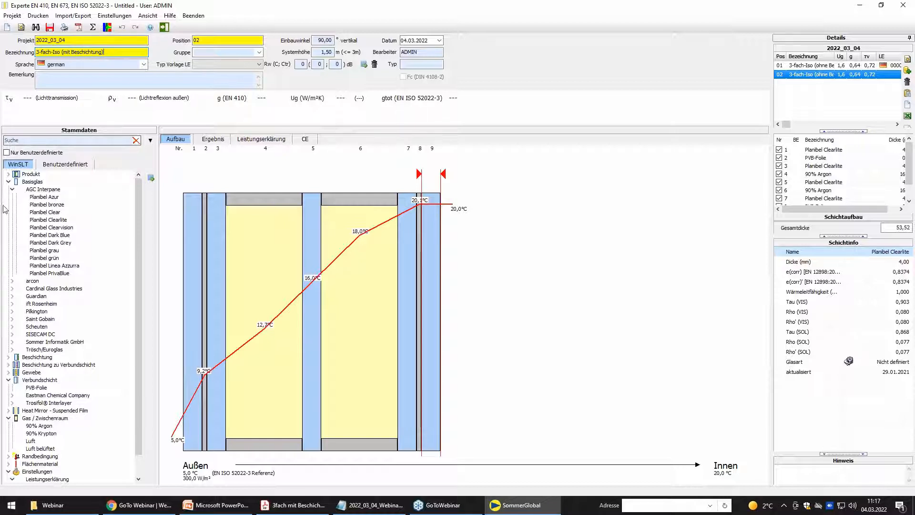
# - Search the master data for "iplus" and locate iplus 1.0 (εn=1%) among the AGC Interpane thermal coatings
pyautogui.click(8, 182)
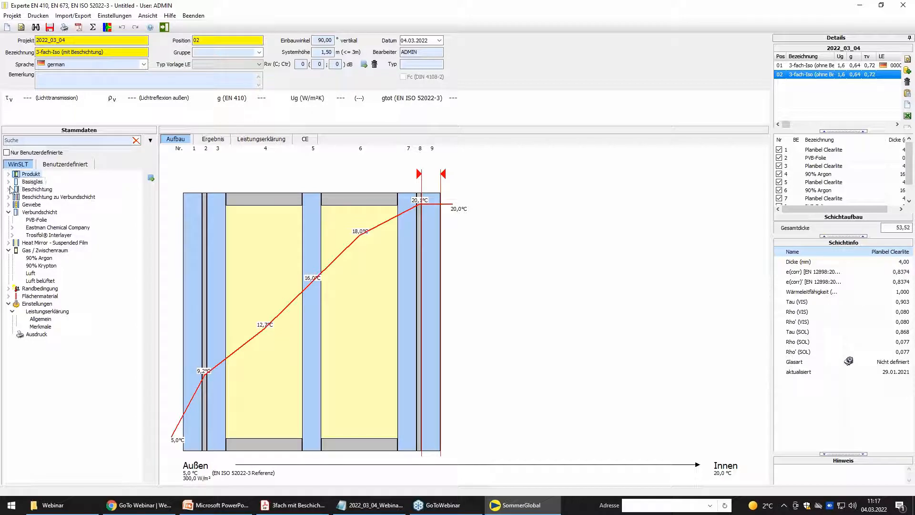
pyautogui.click(9, 190)
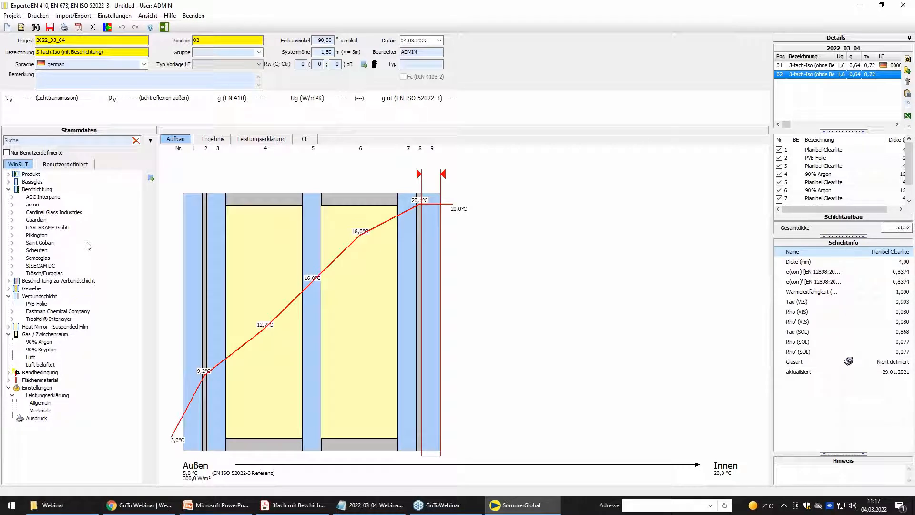
pyautogui.click(35, 139)
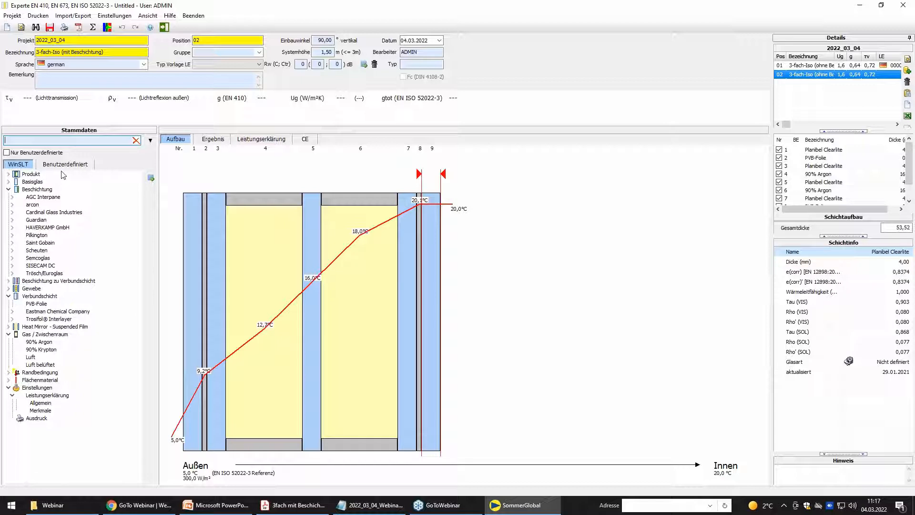
pyautogui.write('iplus')
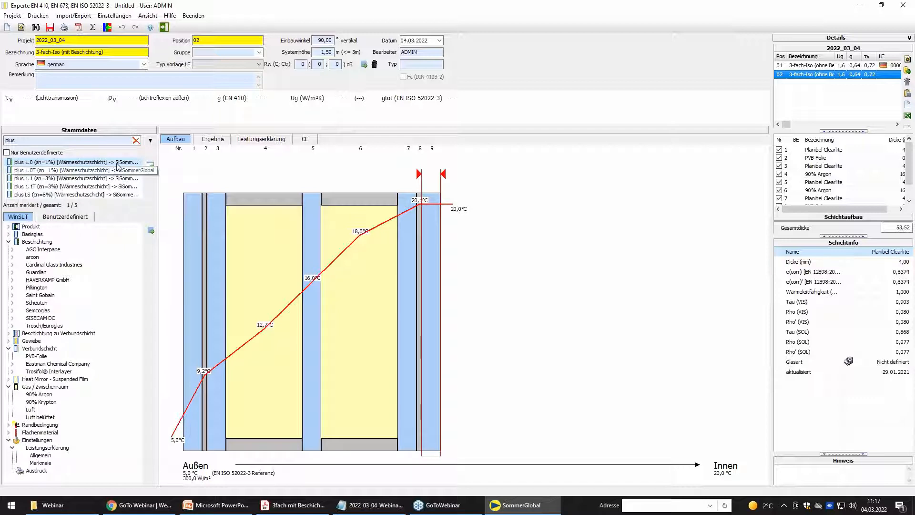
pyautogui.click(151, 167)
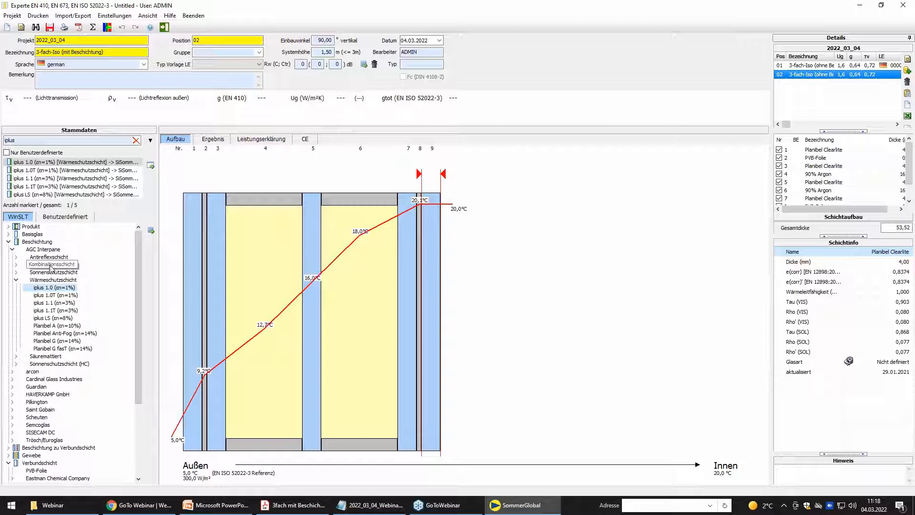
# - Insert only the iplus 1.0 (εn=1%) coating on the gap-facing surfaces of the outer and inner laminated panes
pyautogui.moveTo(81, 162); pyautogui.dragTo(235, 244)
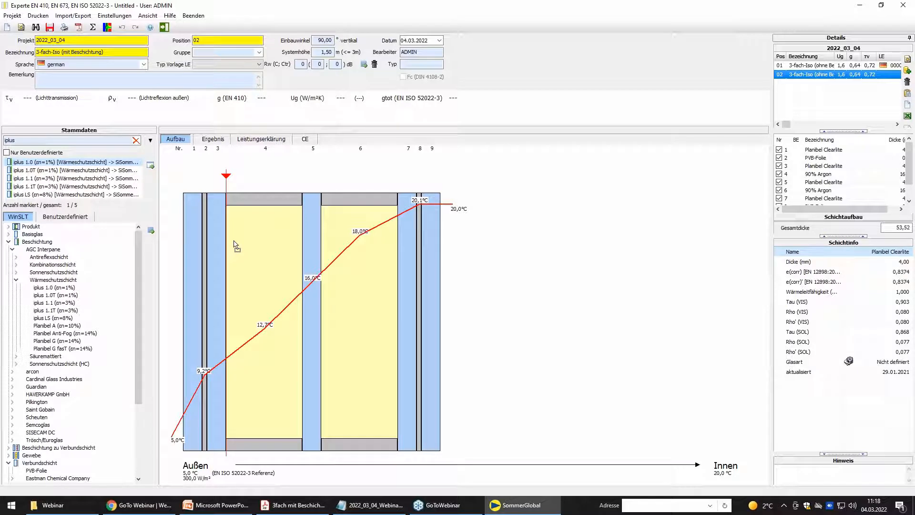
pyautogui.moveTo(235, 245); pyautogui.dragTo(236, 246)
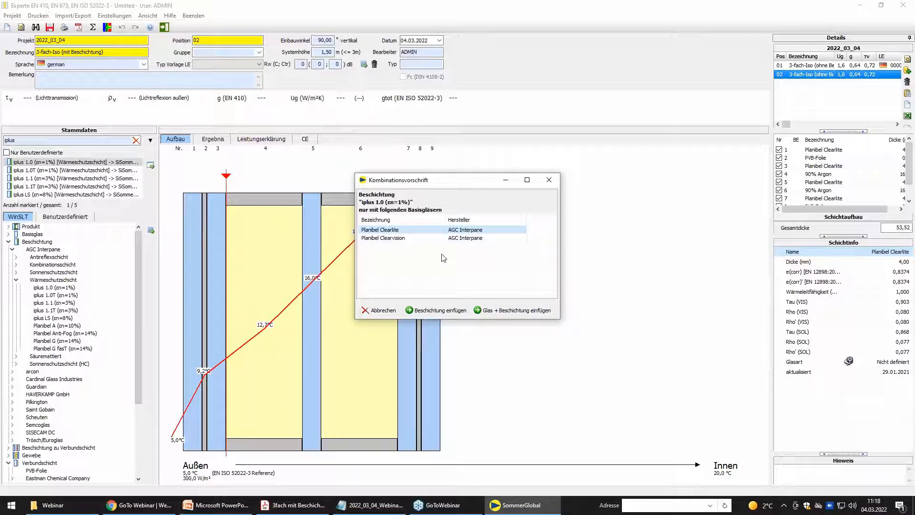
pyautogui.click(440, 310)
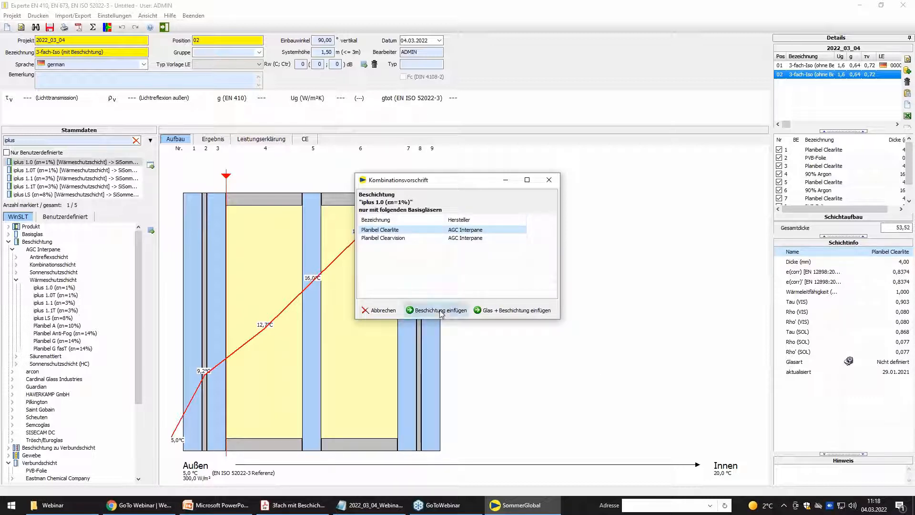
pyautogui.moveTo(49, 163)
pyautogui.mouseDown()
pyautogui.moveTo(345, 174)
pyautogui.moveTo(414, 209)
pyautogui.mouseUp()
pyautogui.click(443, 310)
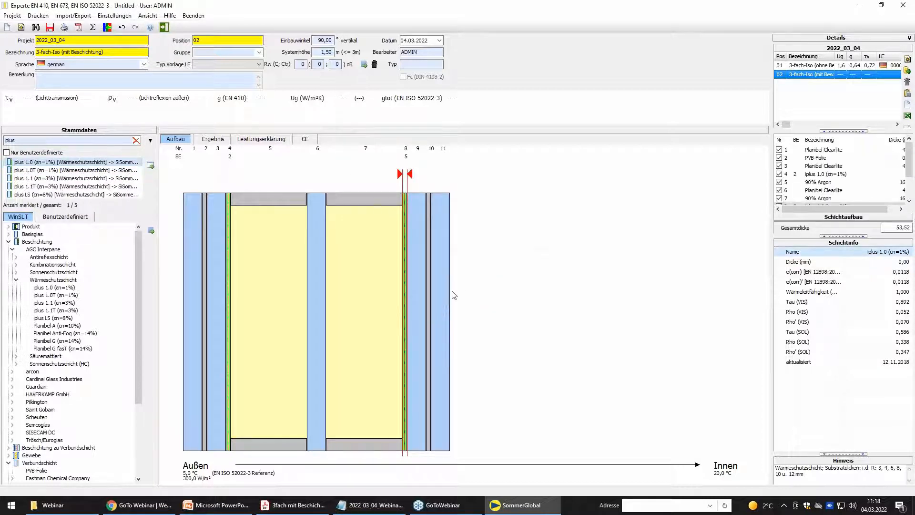
# - Save the coated position and review its result report down to the EN ISO 52022-3 values
pyautogui.click(49, 27)
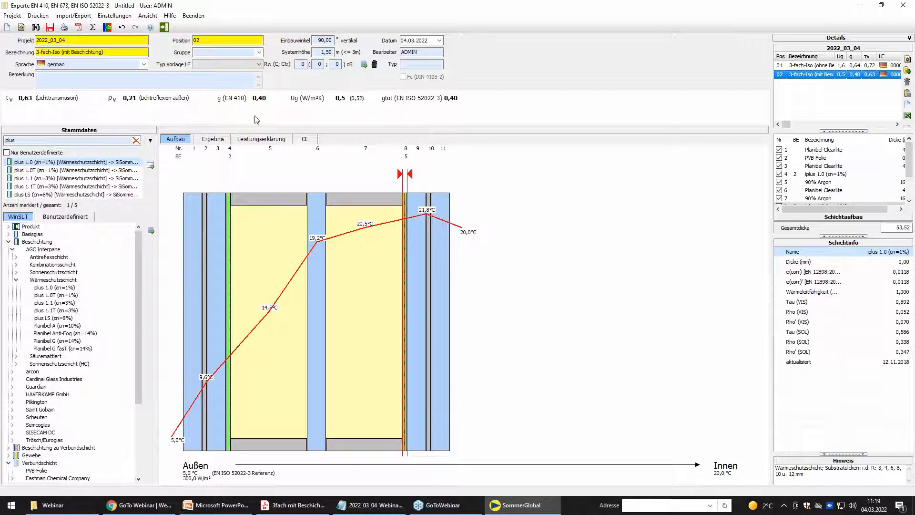
pyautogui.click(217, 142)
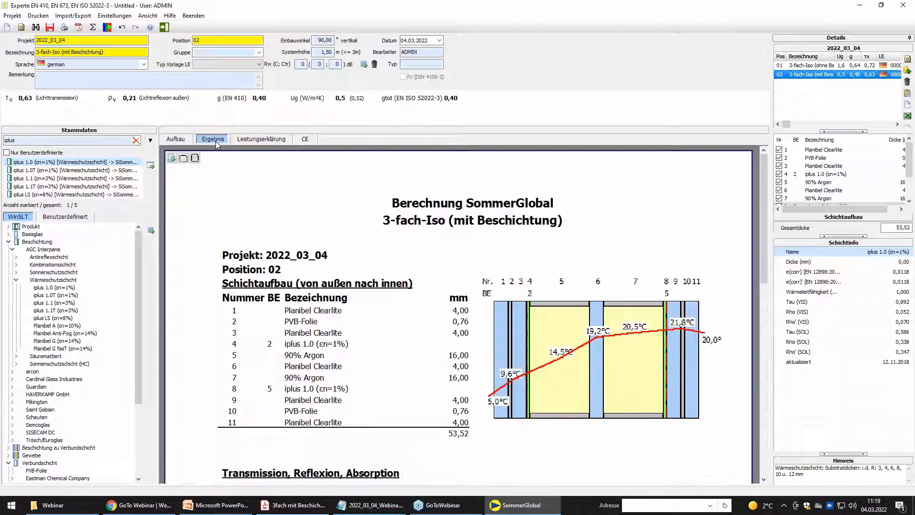
pyautogui.moveTo(562, 441); pyautogui.dragTo(547, 361)
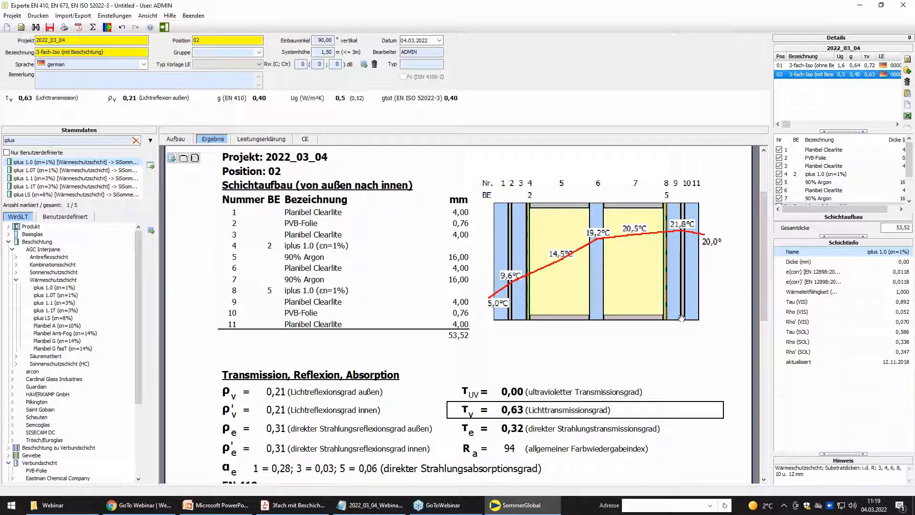
pyautogui.moveTo(542, 362); pyautogui.dragTo(541, 191)
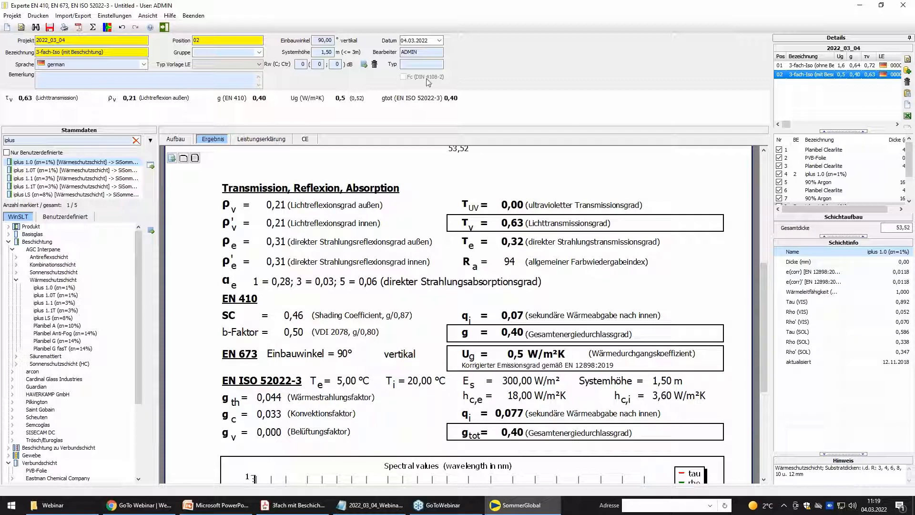
# - Duplicate the coated position from the layer build-up and name the copy "3-fach-Iso mit aussenliegendem Sonnenschutz"
pyautogui.click(178, 139)
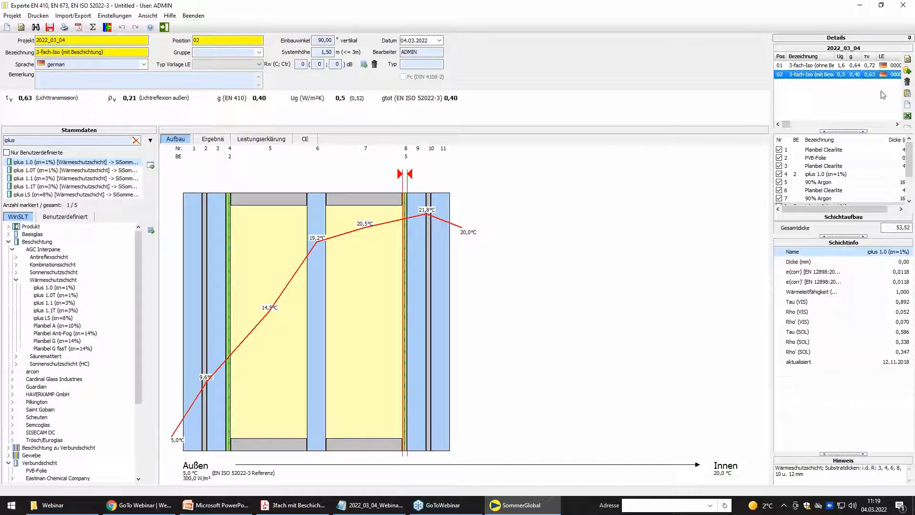
pyautogui.click(907, 73)
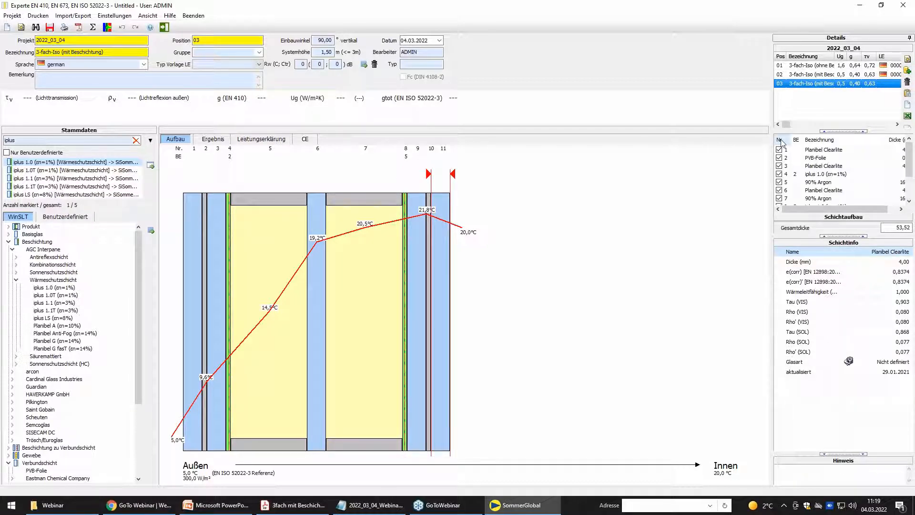
pyautogui.press('BackSpace')
pyautogui.press('BackSpace')
pyautogui.press('BackSpace')
pyautogui.press('BackSpace')
pyautogui.press('BackSpace')
pyautogui.press('BackSpace')
pyautogui.press('BackSpace')
pyautogui.press('BackSpace')
pyautogui.press('BackSpace')
pyautogui.press('BackSpace')
pyautogui.press('BackSpace')
pyautogui.press('BackSpace')
pyautogui.press('BackSpace')
pyautogui.press('BackSpace')
pyautogui.press('BackSpace')
pyautogui.press('BackSpace')
pyautogui.press('BackSpace')
pyautogui.press('BackSpace')
pyautogui.write('mit a')
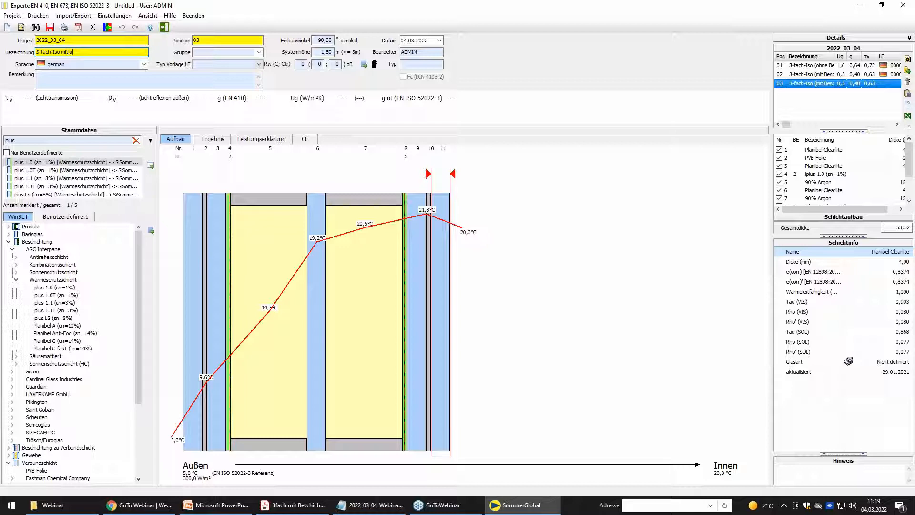
pyautogui.write('ussenliegendem Sonnenschutz')
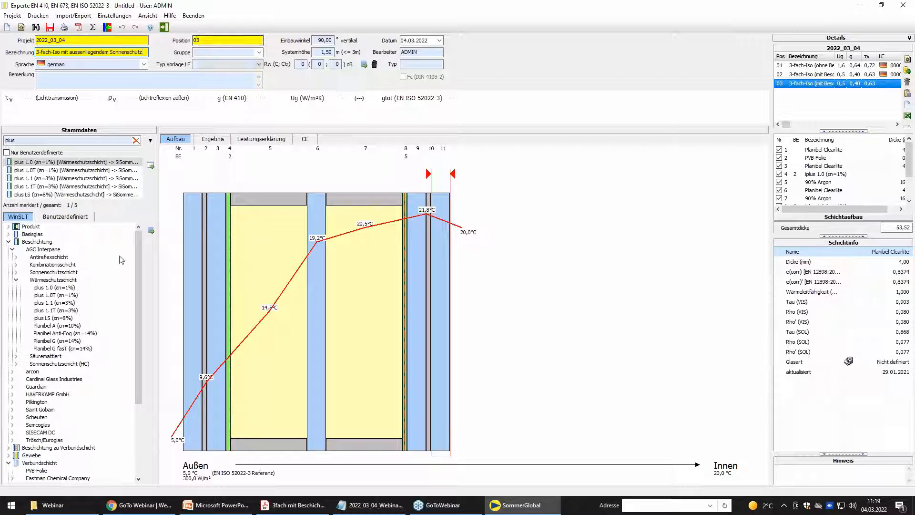
# - Browse the surface materials to Warema's external awnings and select WAREMA Soltis 92 047 Anthrazit
pyautogui.click(8, 242)
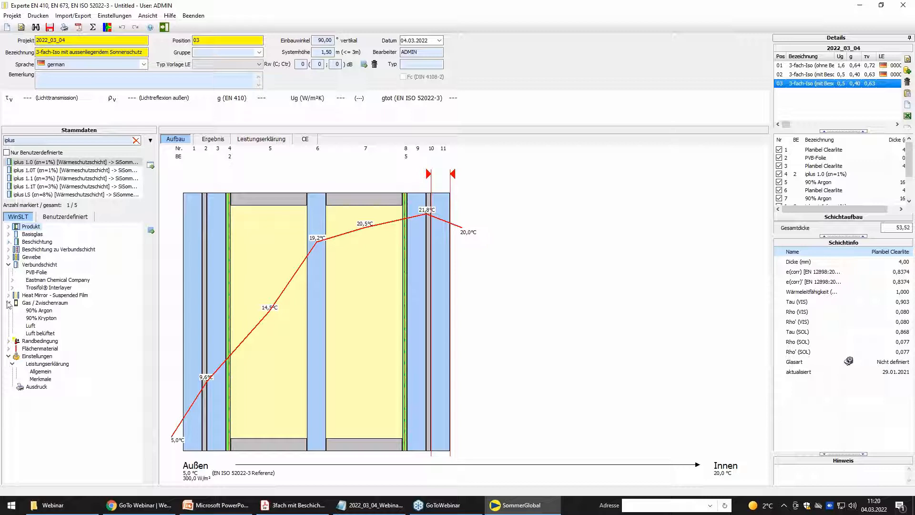
pyautogui.click(9, 265)
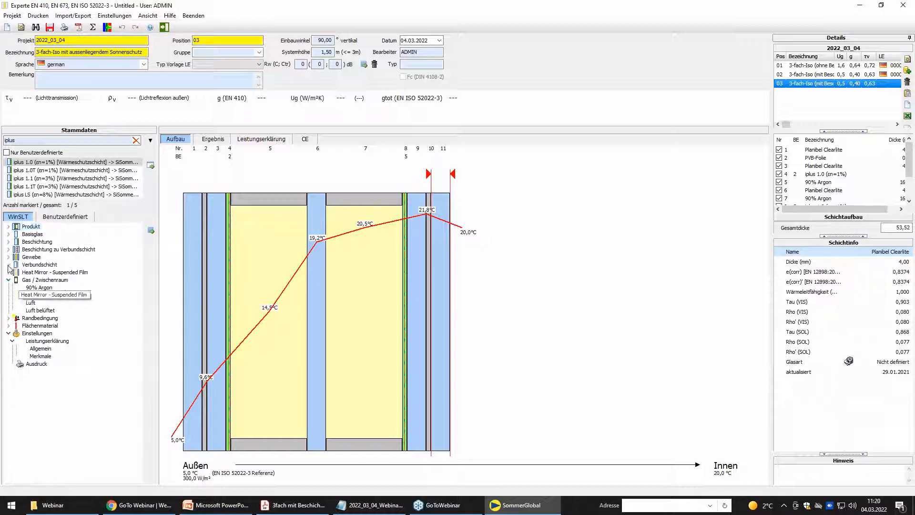
pyautogui.click(9, 326)
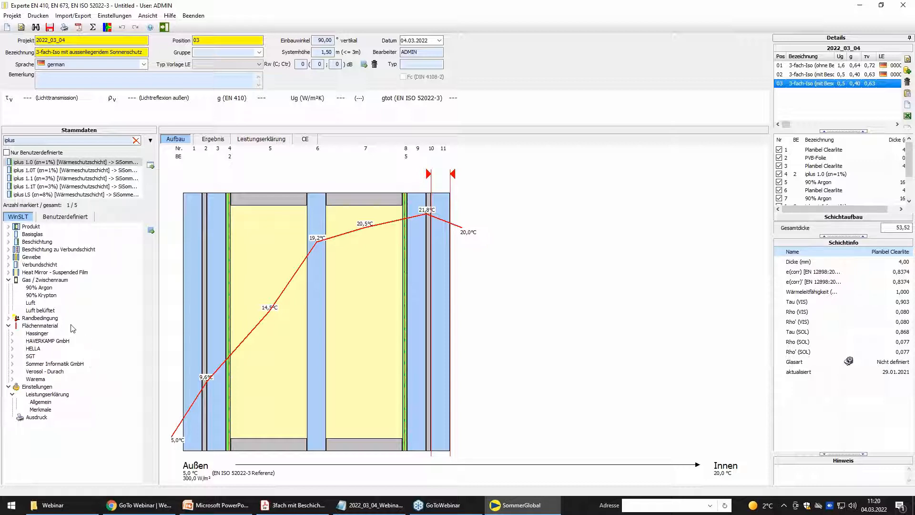
pyautogui.click(13, 380)
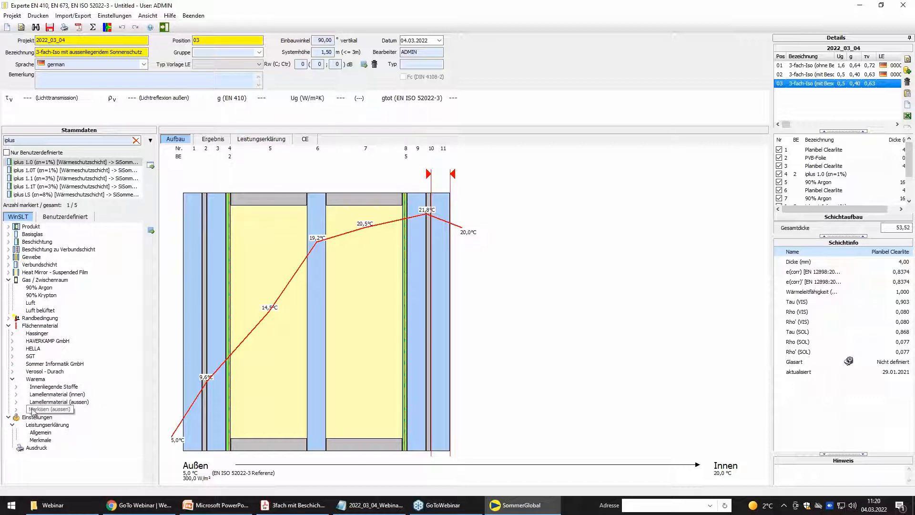
pyautogui.click(16, 409)
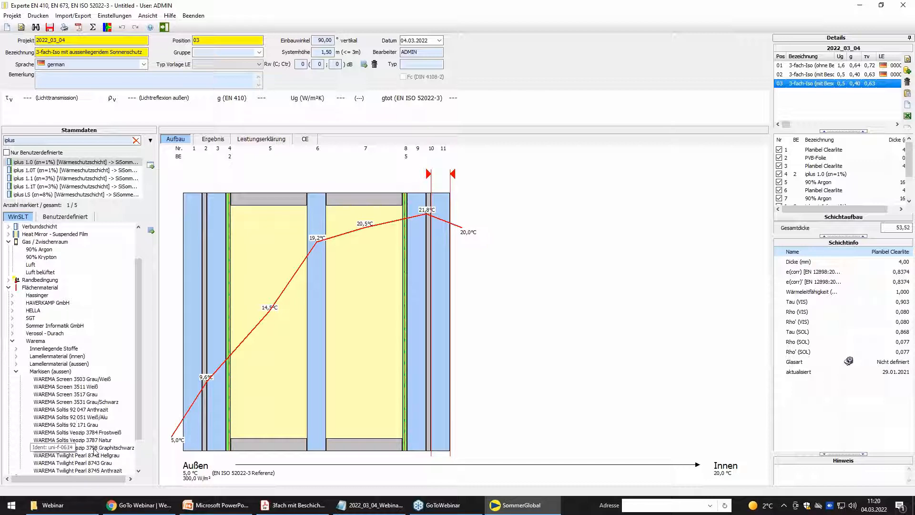
pyautogui.click(96, 410)
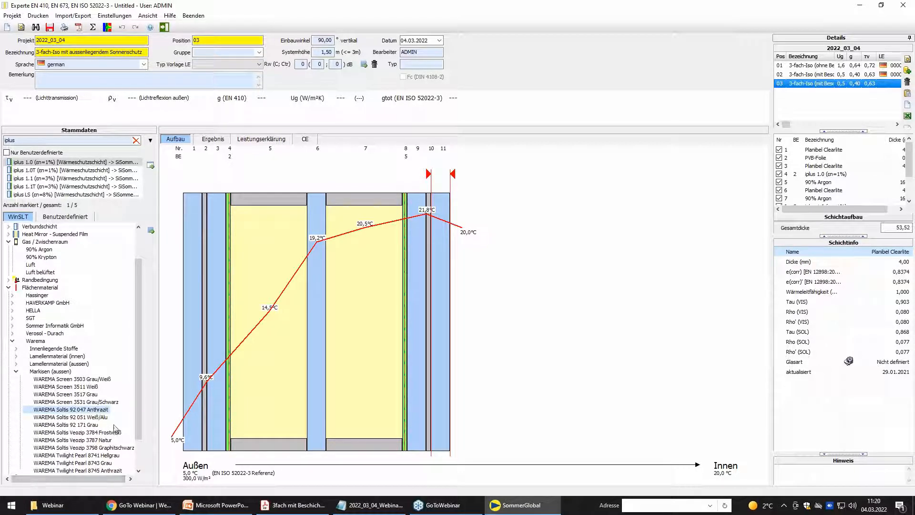
# - Search the master data for "92 047" and insert WAREMA Soltis 92 047 Anthrazit on the outer side of the build-up
pyautogui.click(33, 140)
pyautogui.moveTo(33, 140); pyautogui.dragTo(5, 140)
pyautogui.press('BackSpace')
pyautogui.write('92 047')
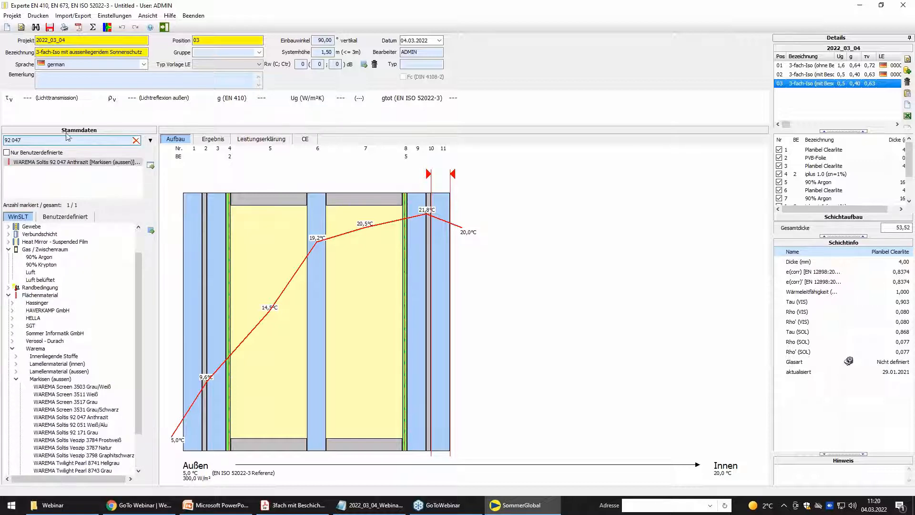
pyautogui.click(55, 165)
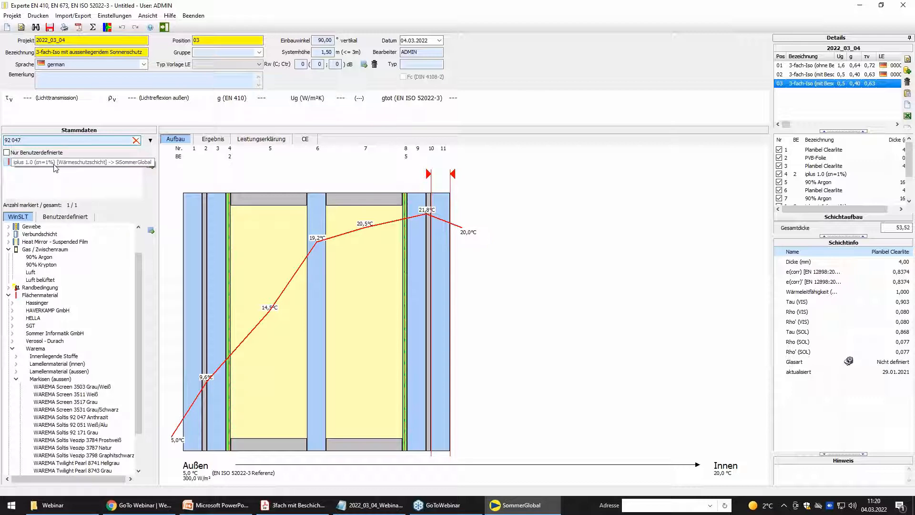
pyautogui.moveTo(55, 164); pyautogui.dragTo(180, 234)
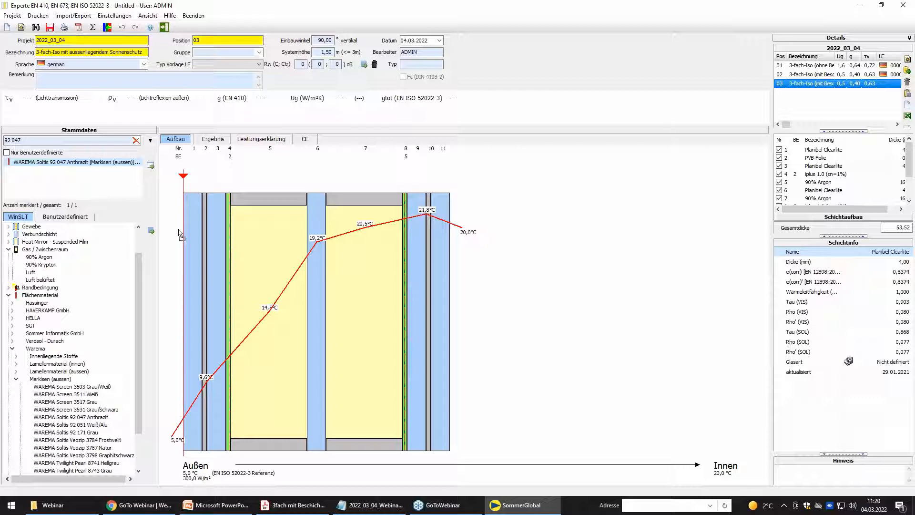
pyautogui.moveTo(181, 234); pyautogui.dragTo(181, 235)
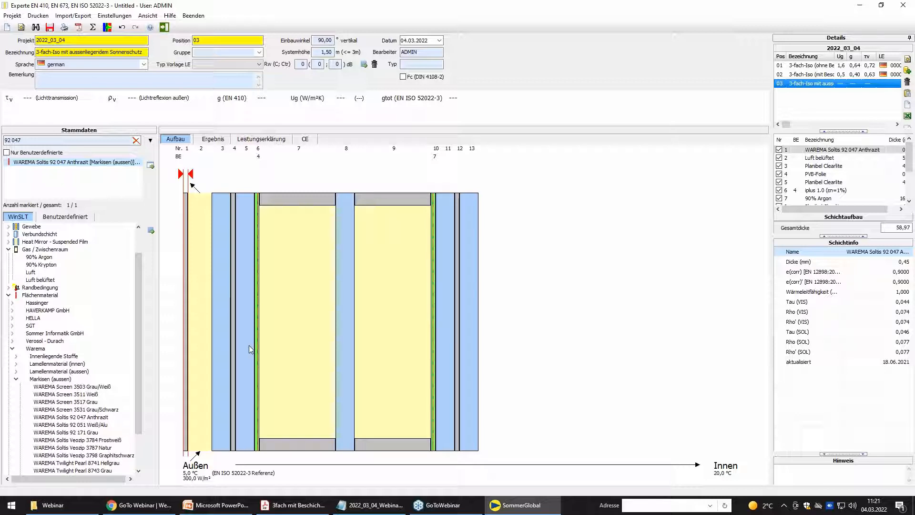
# - Set the thickness of the ventilated air layer behind the WAREMA fabric to 60 mm
pyautogui.click(209, 296)
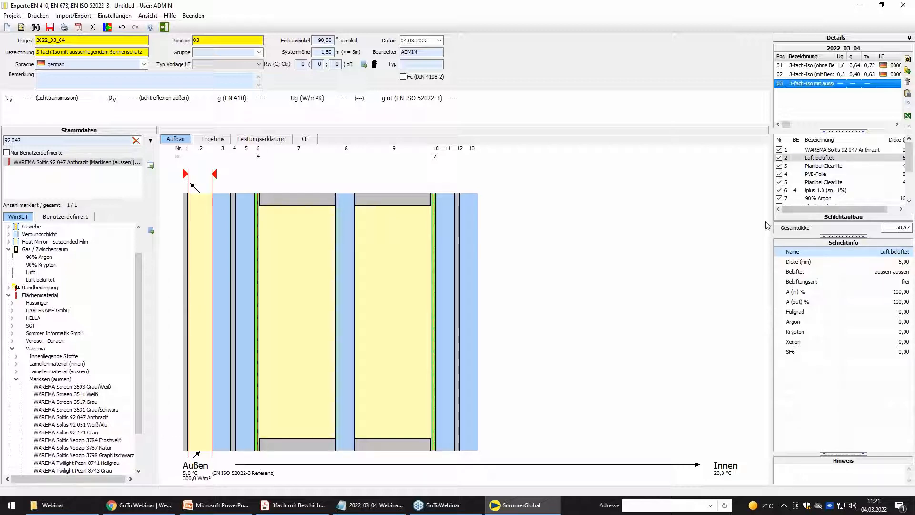
pyautogui.moveTo(771, 223); pyautogui.dragTo(747, 222)
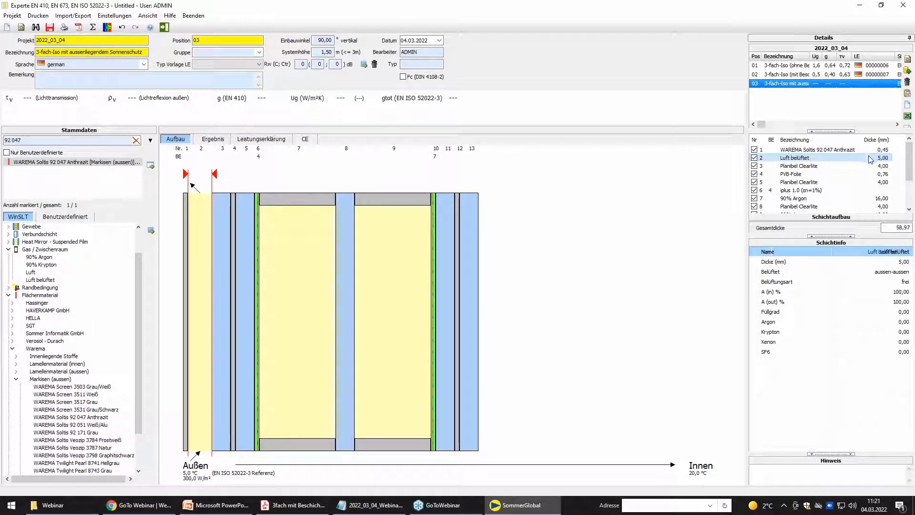
pyautogui.click(202, 231)
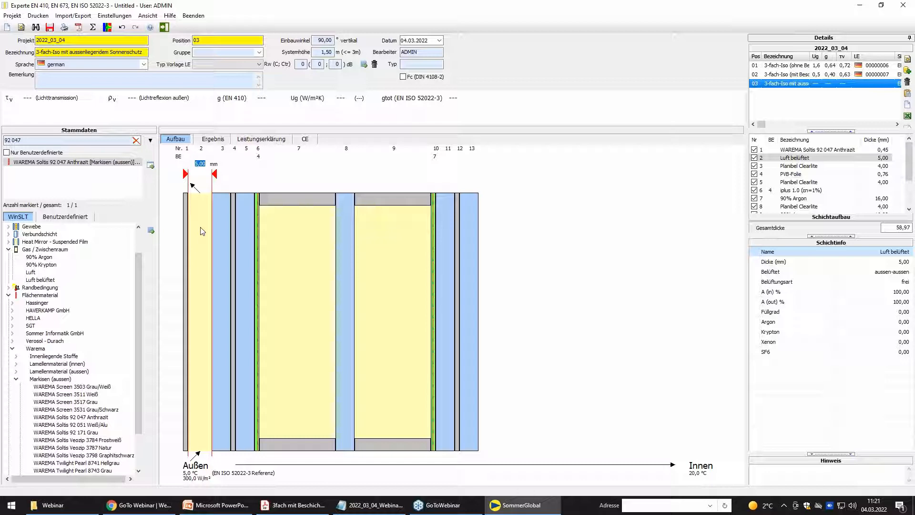
pyautogui.write('60,00')
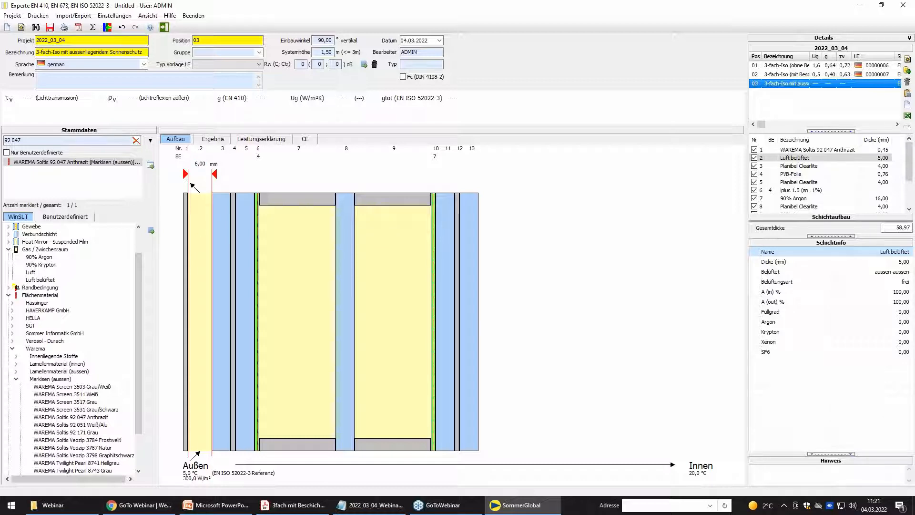
pyautogui.press('Return')
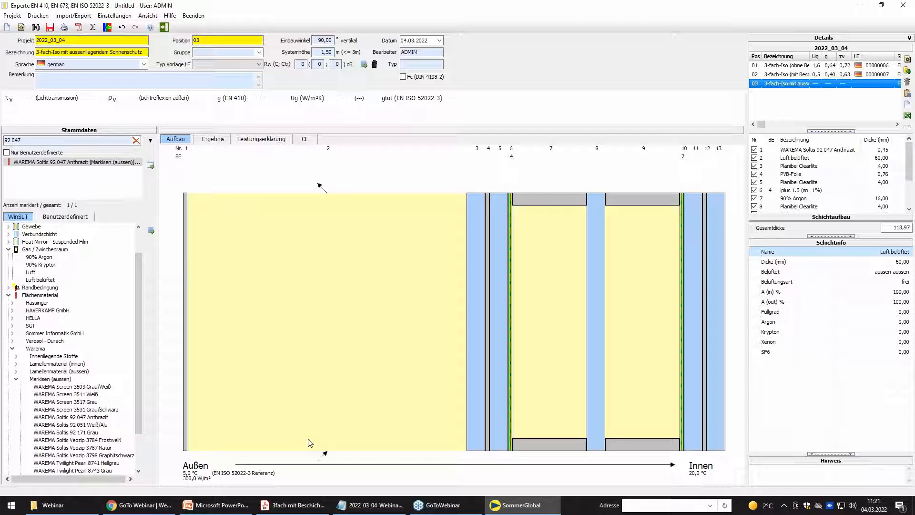
# - Review the air layer's ventilation settings, including the mechanical option and the A (in) / A (out) calculator, keeping free ventilation from outside to outside
pyautogui.click(327, 318)
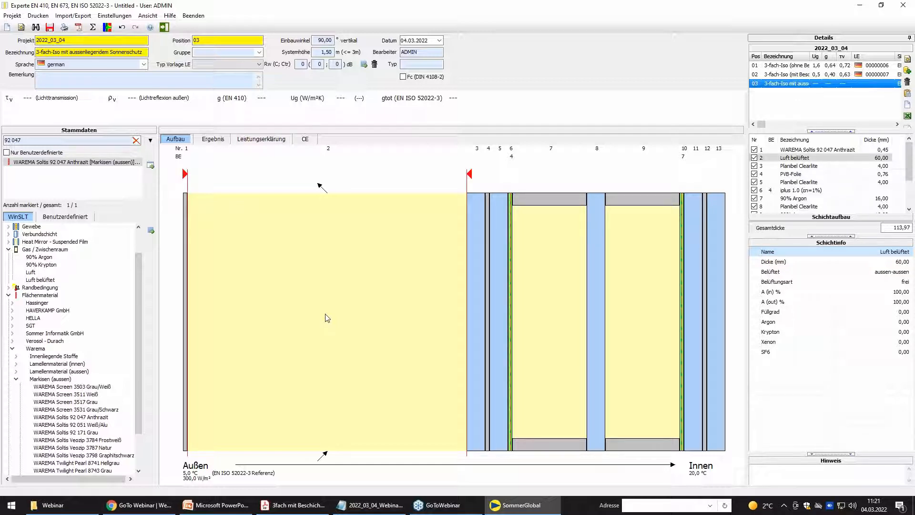
pyautogui.rightClick(327, 315)
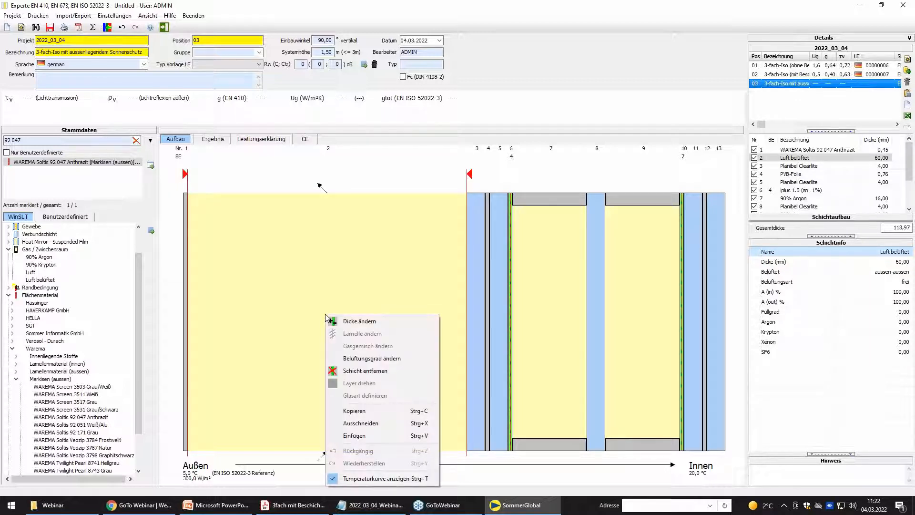
pyautogui.click(372, 358)
pyautogui.moveTo(435, 130); pyautogui.dragTo(323, 229)
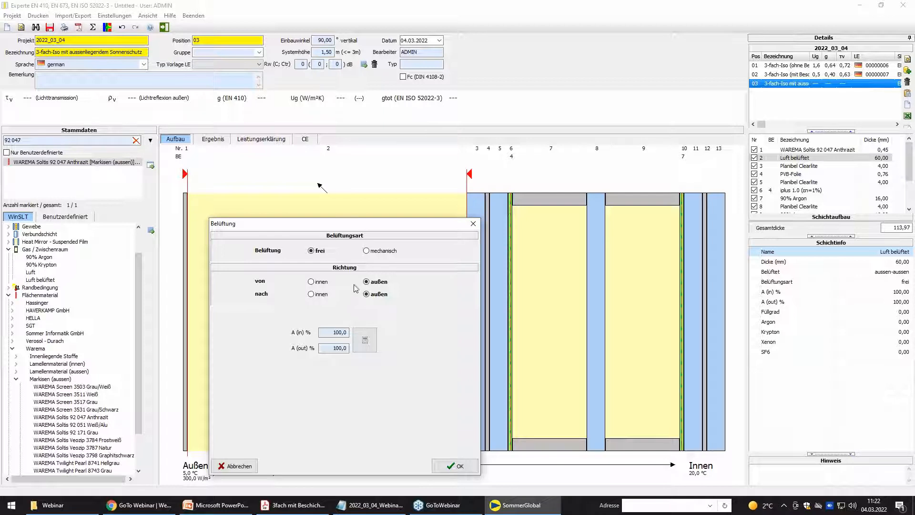
pyautogui.moveTo(368, 224); pyautogui.dragTo(595, 240)
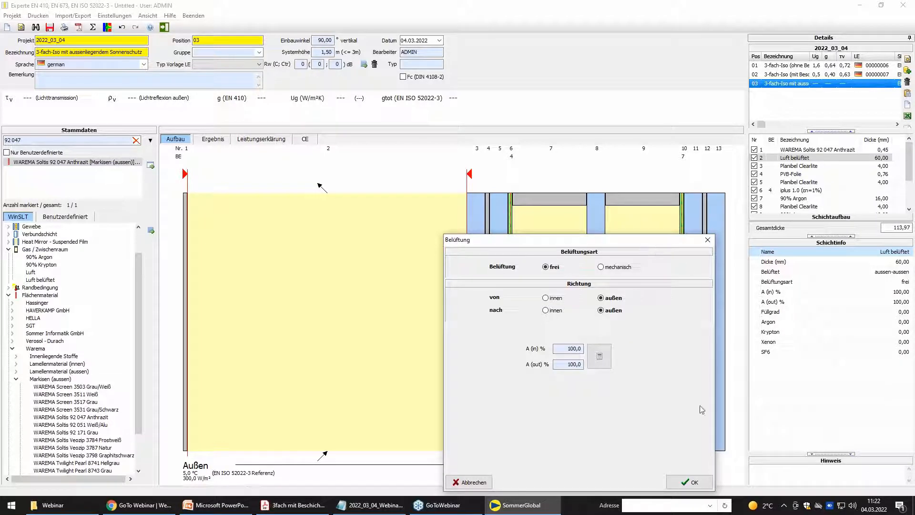
pyautogui.click(602, 267)
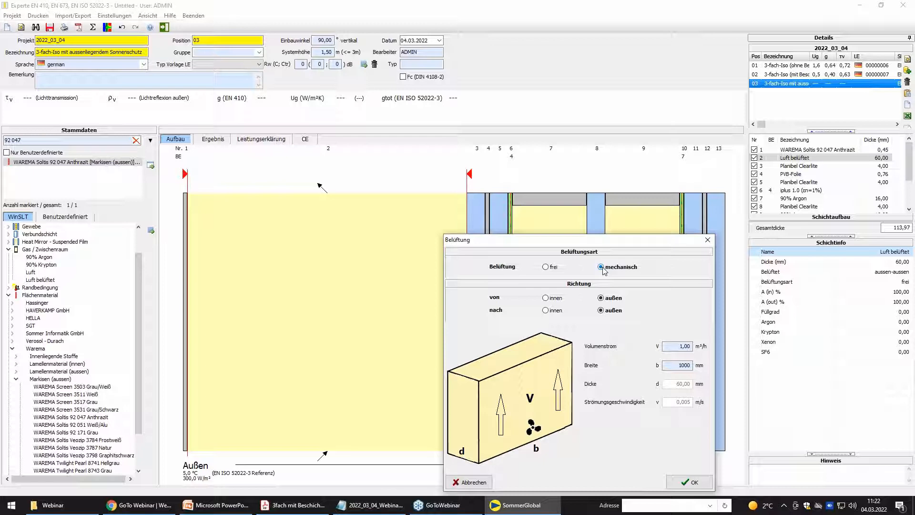
pyautogui.click(552, 270)
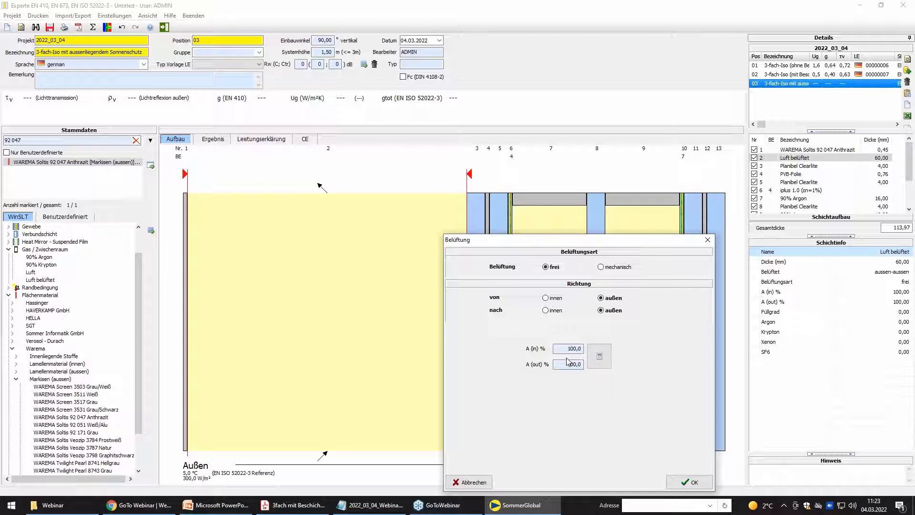
pyautogui.click(602, 361)
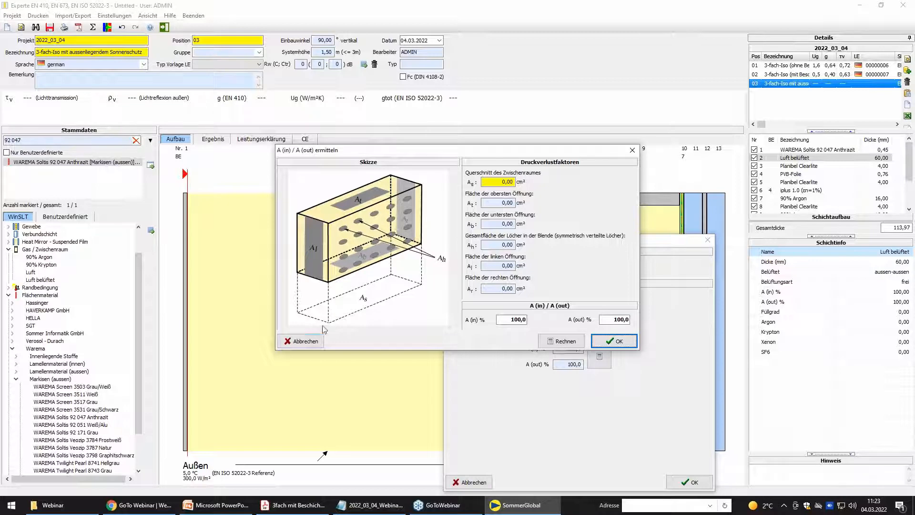
pyautogui.click(304, 342)
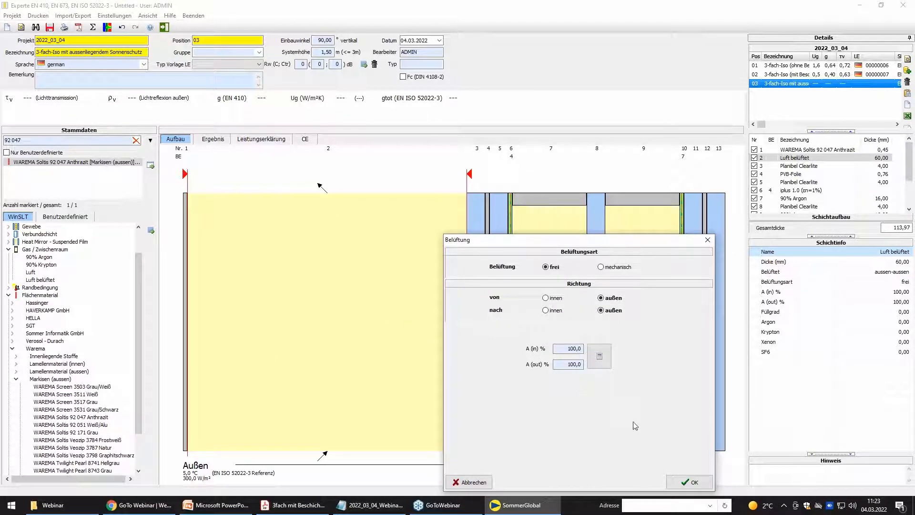
pyautogui.click(690, 483)
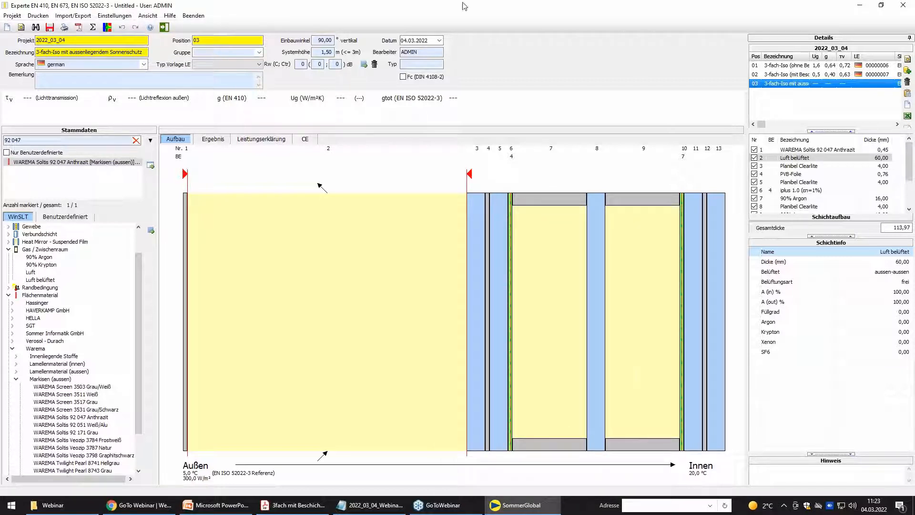
# - Calculate the sunshade position and review its result report down to the EN ISO 52022-3 values
pyautogui.click(93, 28)
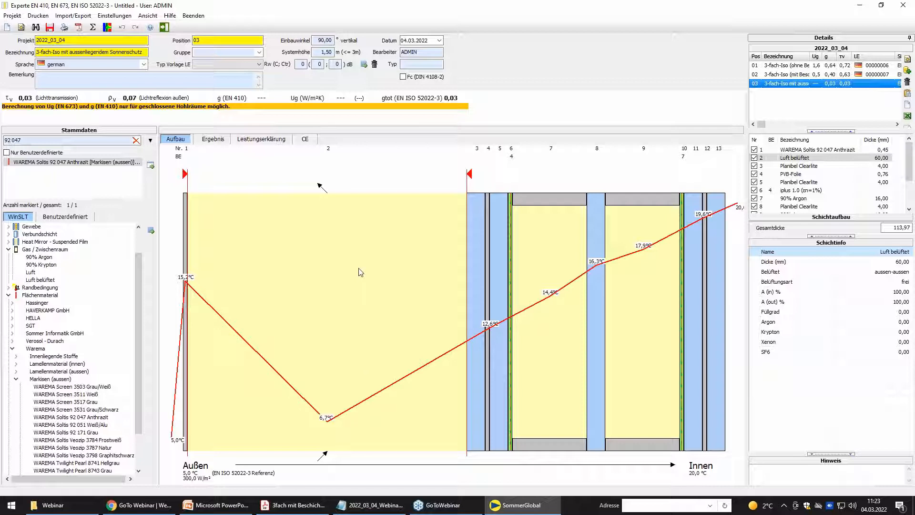
pyautogui.click(211, 143)
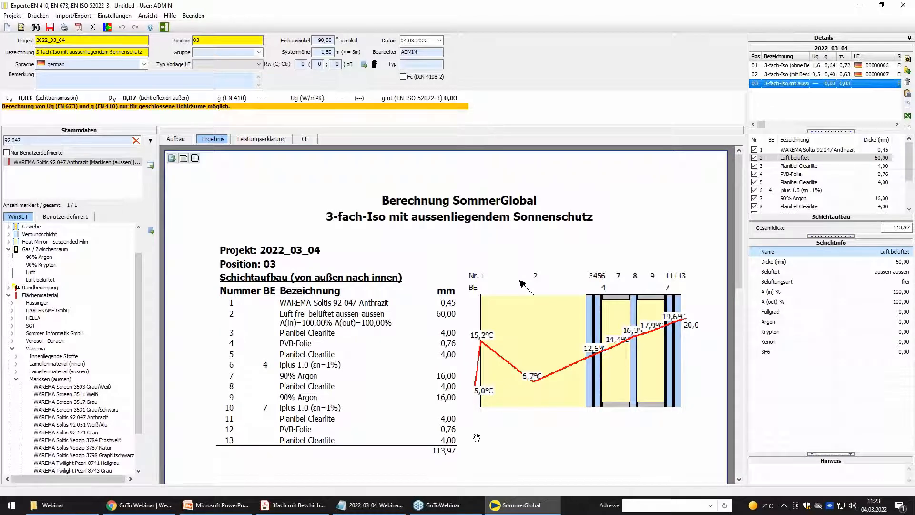
pyautogui.scroll(-5, 477, 438)
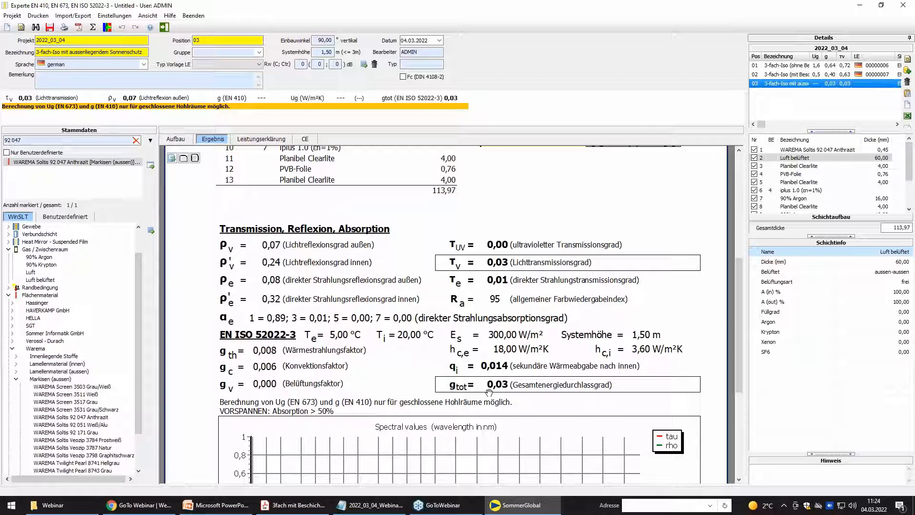
pyautogui.click(182, 138)
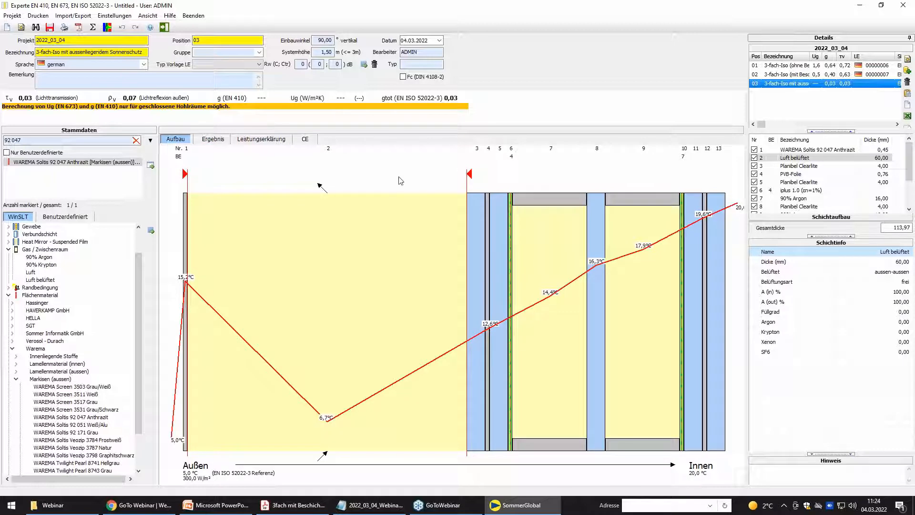
# - Enable Fc (DIN 4108-2) for the sunshade position, check the Fc result in the report and save the position
pyautogui.click(403, 77)
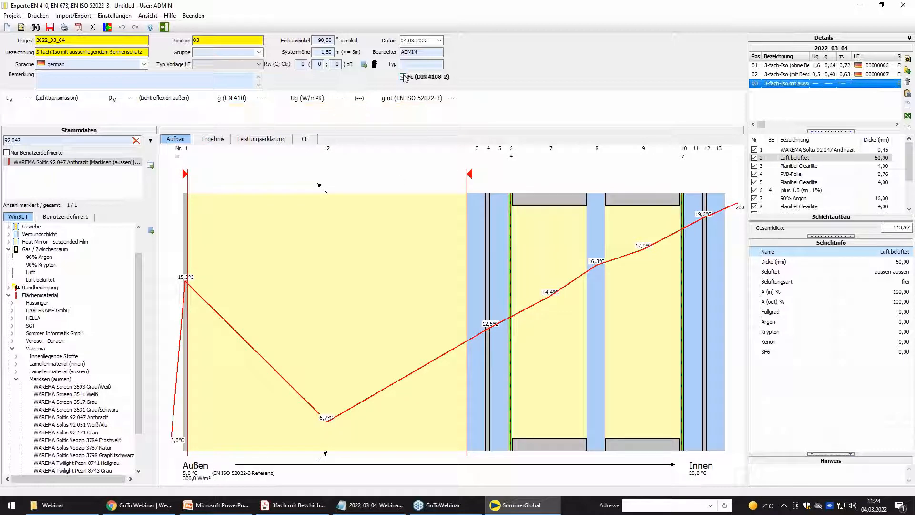
pyautogui.click(218, 141)
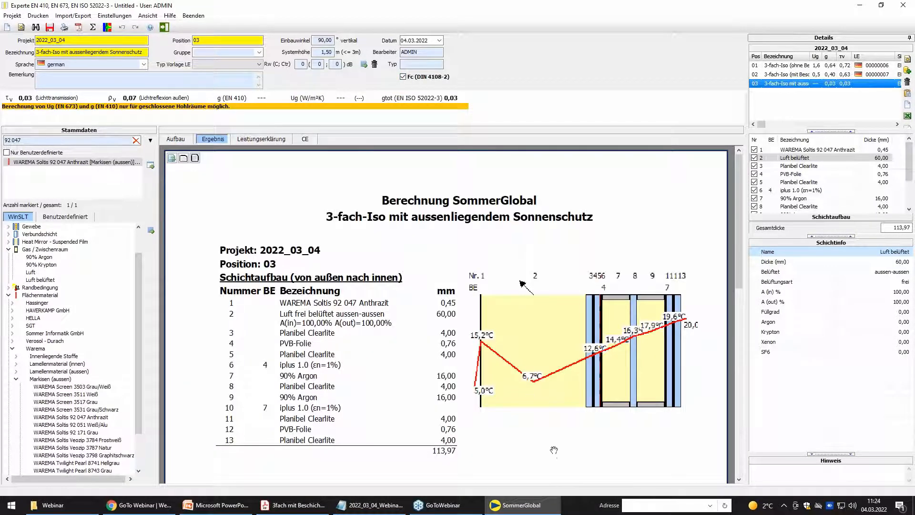
pyautogui.moveTo(553, 453); pyautogui.dragTo(538, 173)
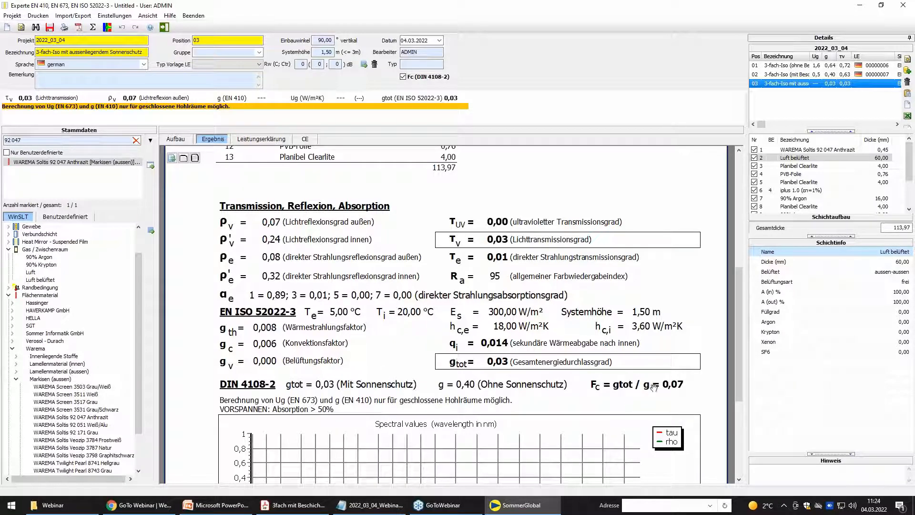
pyautogui.click(176, 139)
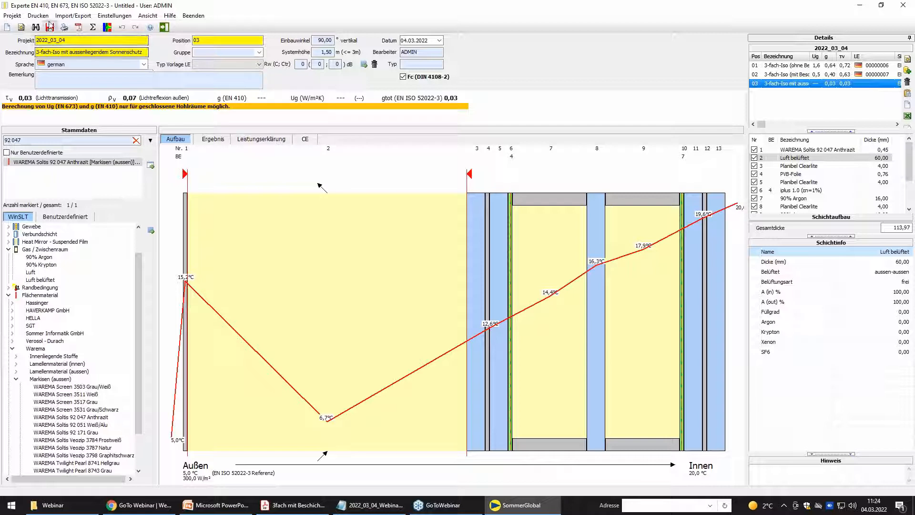
pyautogui.click(49, 28)
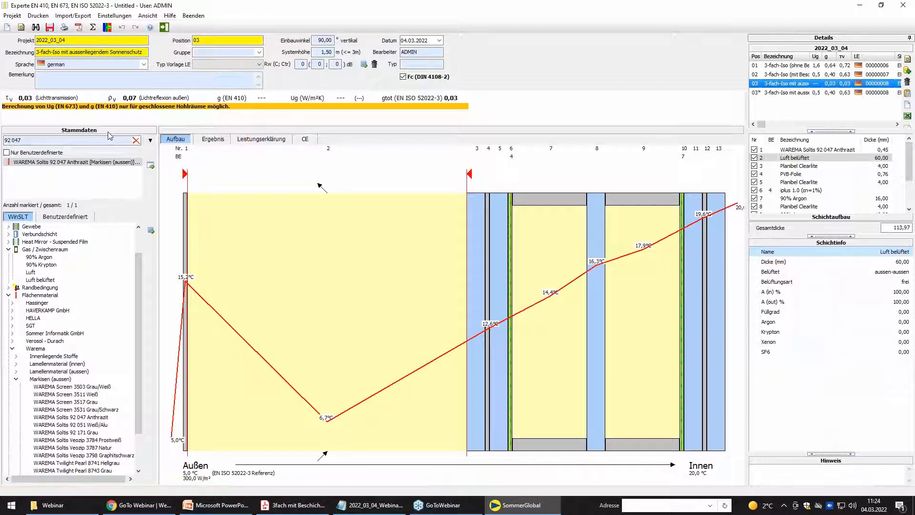
# - Duplicate the coated position 02 and name the copy "3-fach-Iso Lamelle innen"
pyautogui.click(795, 75)
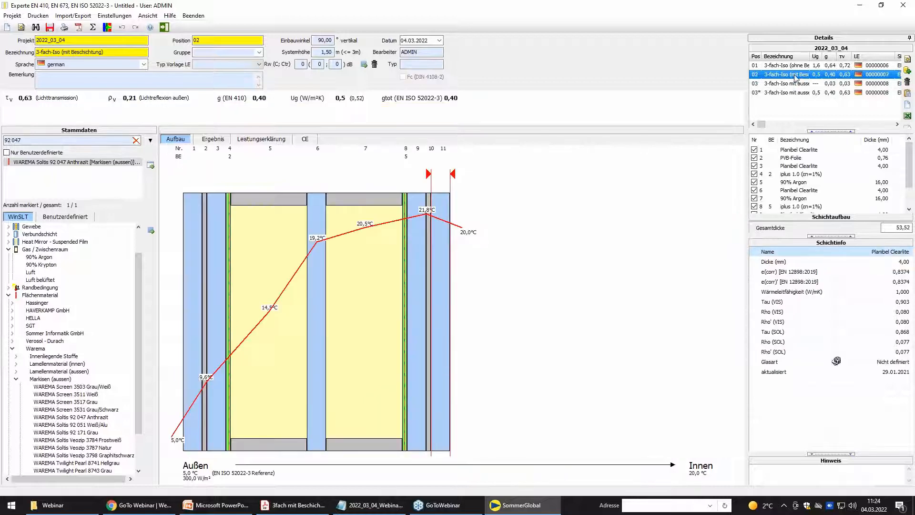
pyautogui.click(909, 71)
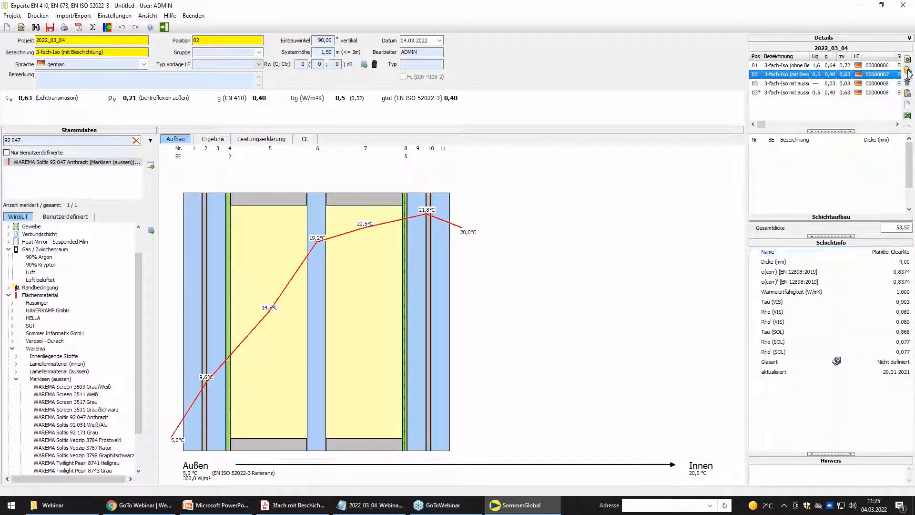
pyautogui.click(98, 52)
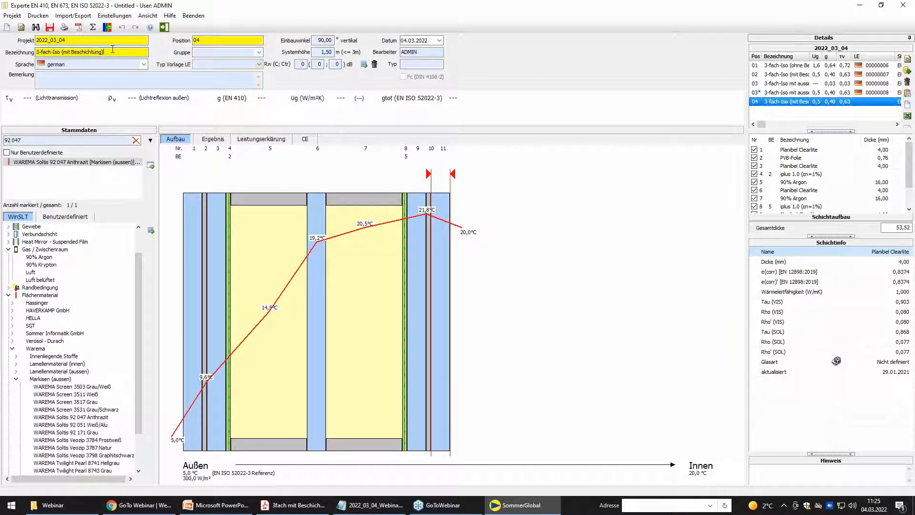
pyautogui.press('BackSpace')
pyautogui.press('BackSpace')
pyautogui.press('BackSpace')
pyautogui.press('BackSpace')
pyautogui.press('BackSpace')
pyautogui.press('BackSpace')
pyautogui.press('BackSpace')
pyautogui.press('BackSpace')
pyautogui.press('BackSpace')
pyautogui.press('BackSpace')
pyautogui.press('BackSpace')
pyautogui.press('BackSpace')
pyautogui.press('BackSpace')
pyautogui.press('BackSpace')
pyautogui.press('BackSpace')
pyautogui.press('BackSpace')
pyautogui.press('BackSpace')
pyautogui.press('BackSpace')
pyautogui.write('Lamelle inn')
# - Start a new slat in the user-defined Lamelle folder and assign the surface material HELLA:Band_RAL5014_Taubenblau_(i/a)
pyautogui.click(53, 218)
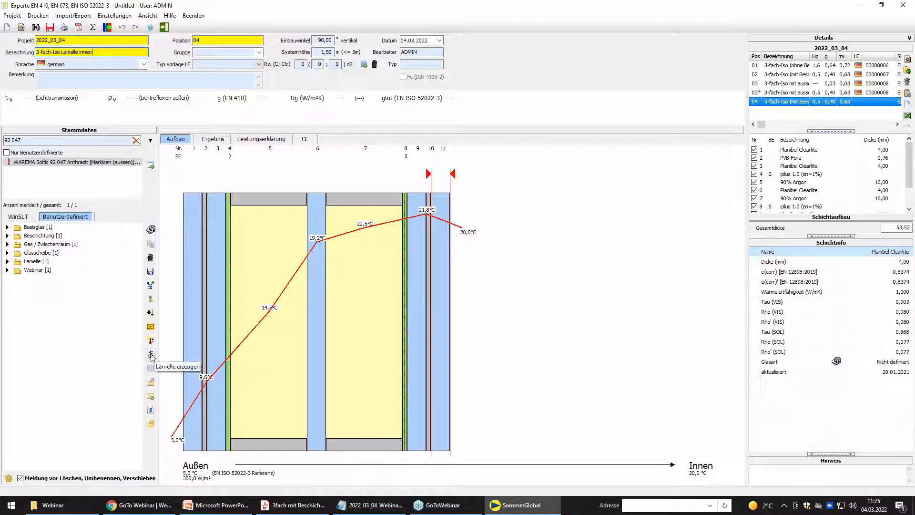
pyautogui.click(37, 264)
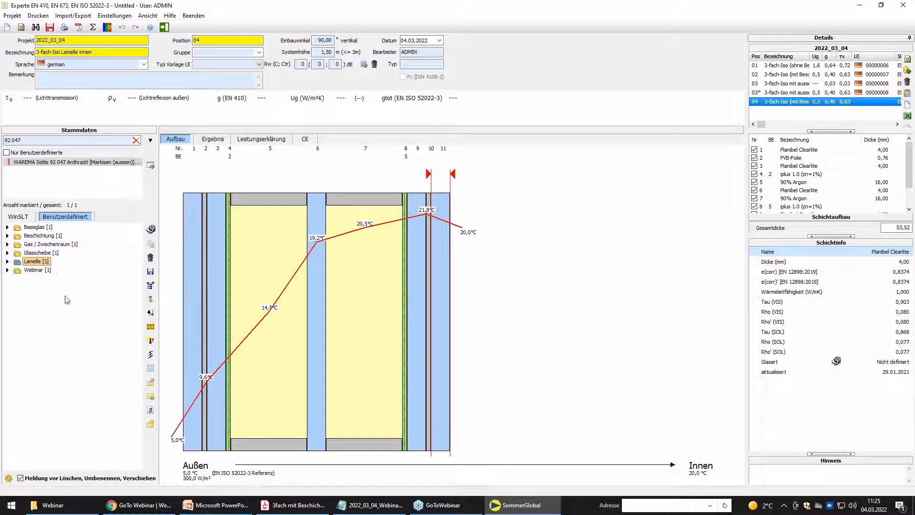
pyautogui.click(150, 356)
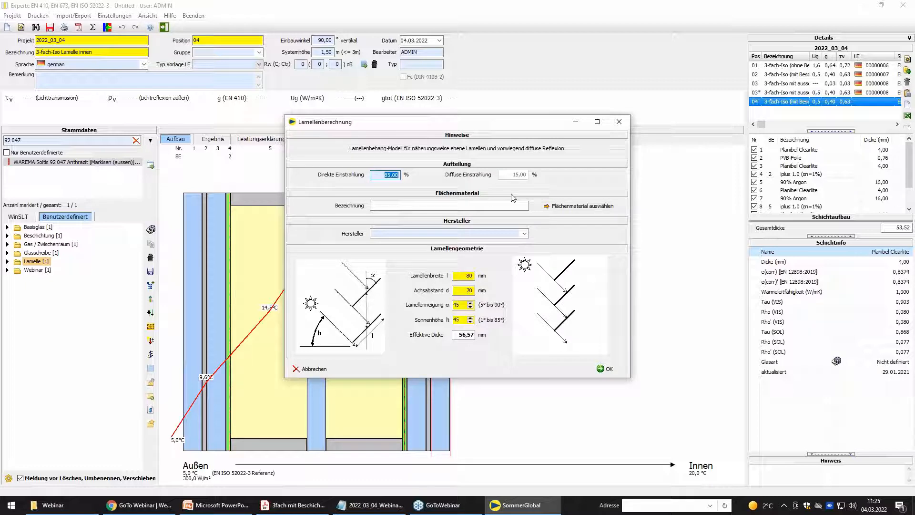
pyautogui.click(564, 206)
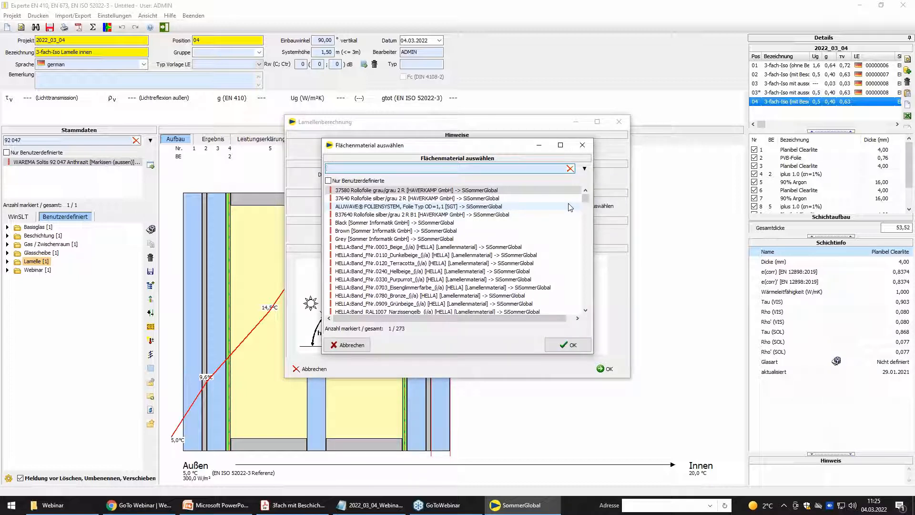
pyautogui.write('RAL')
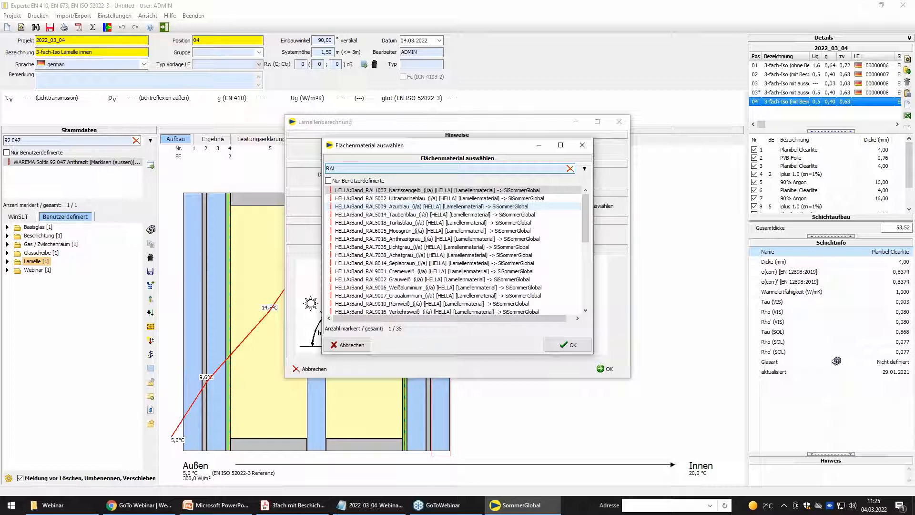
pyautogui.write('5014')
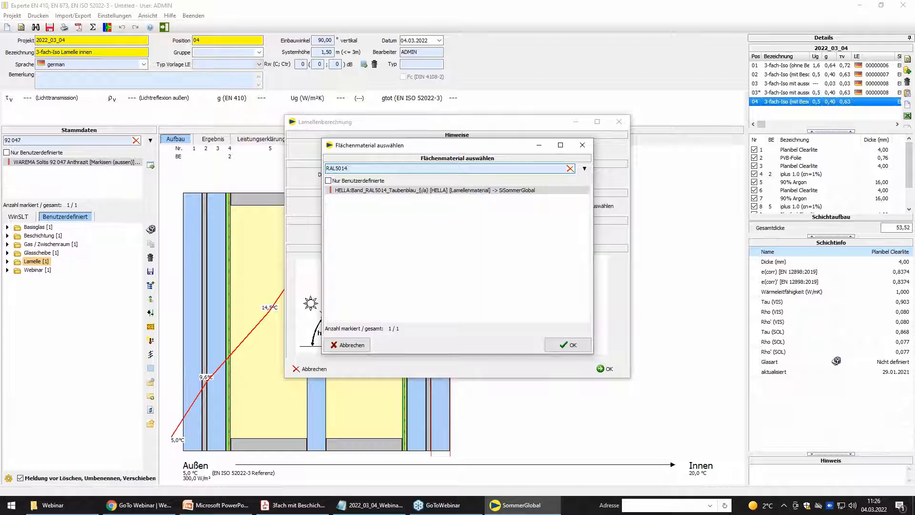
pyautogui.doubleClick(529, 190)
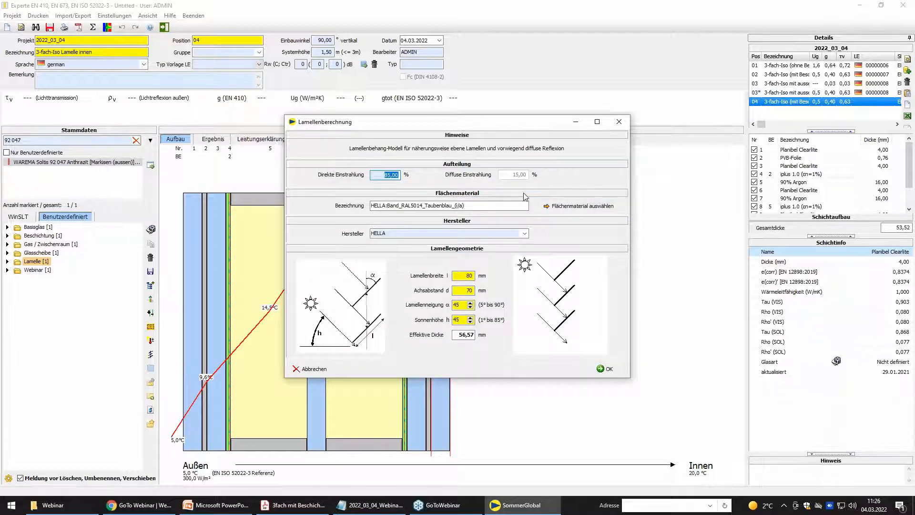
# - Set the slat tilt to 43°, keeping the 80 mm slat width and 70 mm spacing, and create the slat
pyautogui.moveTo(455, 276); pyautogui.dragTo(475, 275)
pyautogui.click(470, 303)
pyautogui.click(471, 307)
pyautogui.click(471, 307)
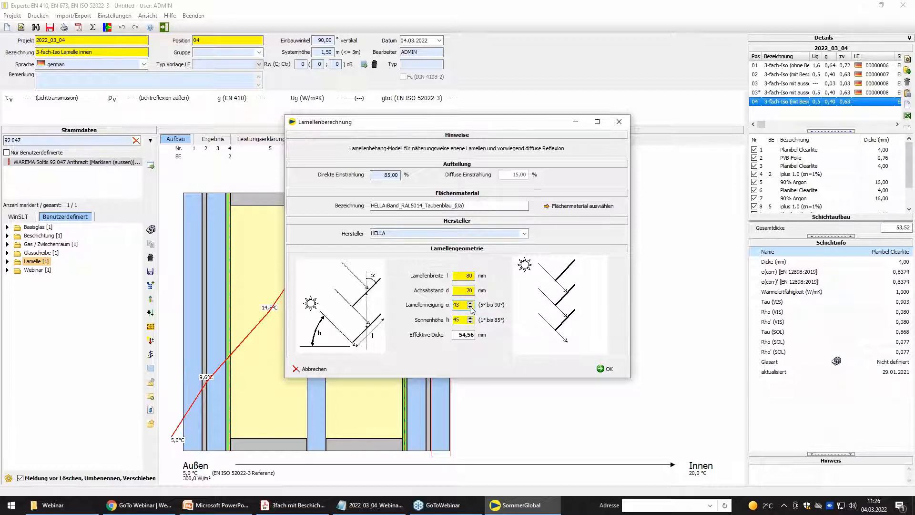
pyautogui.click(591, 370)
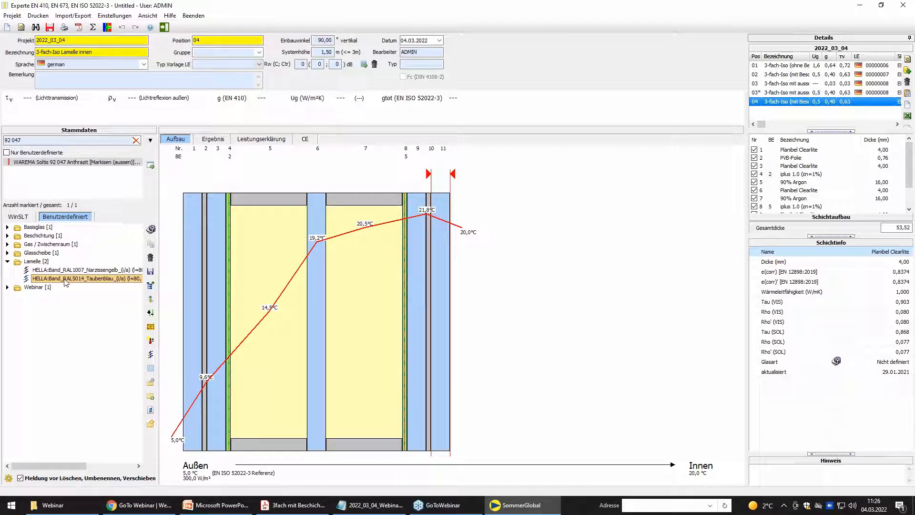
# - Add the RAL5014 Taubenblau slat on the room side of position 04 and set the ventilated air layer's thickness to 10 mm
pyautogui.moveTo(68, 281)
pyautogui.mouseDown()
pyautogui.moveTo(286, 266)
pyautogui.moveTo(454, 341)
pyautogui.moveTo(496, 349)
pyautogui.mouseUp()
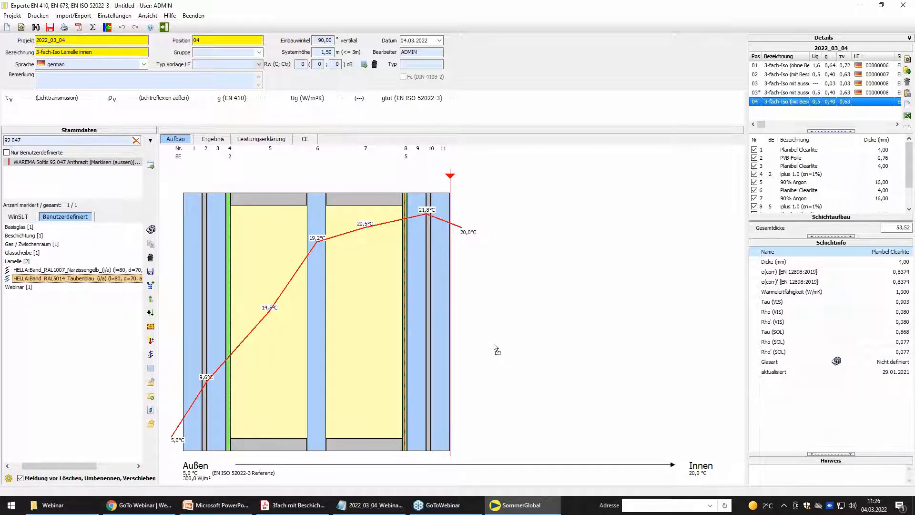
pyautogui.moveTo(496, 349); pyautogui.dragTo(496, 349)
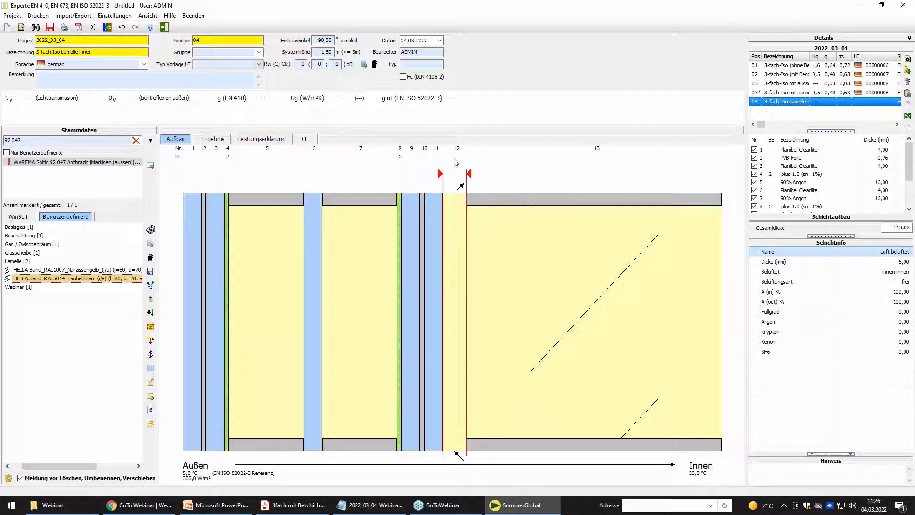
pyautogui.click(454, 219)
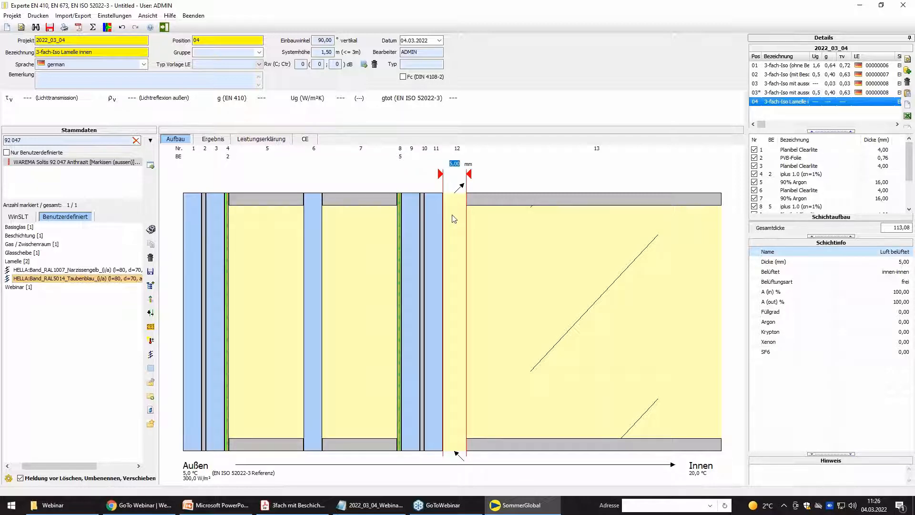
pyautogui.write('10')
pyautogui.press('Return')
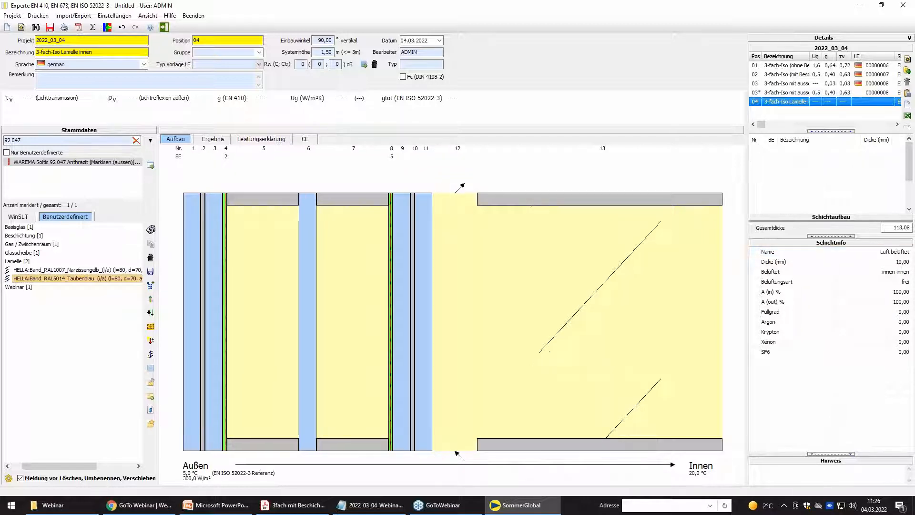
# - Check the ventilation settings of the air layer before the slat, keeping free ventilation from inside to inside
pyautogui.rightClick(468, 226)
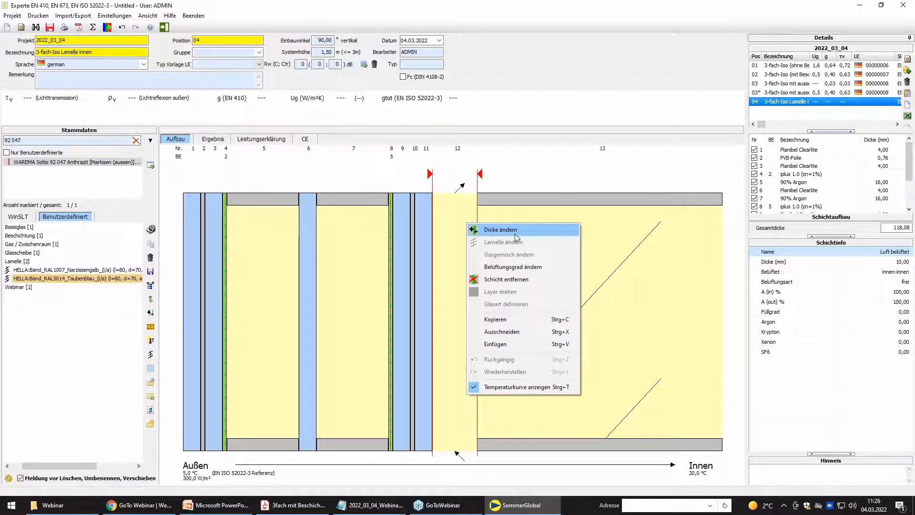
pyautogui.click(526, 267)
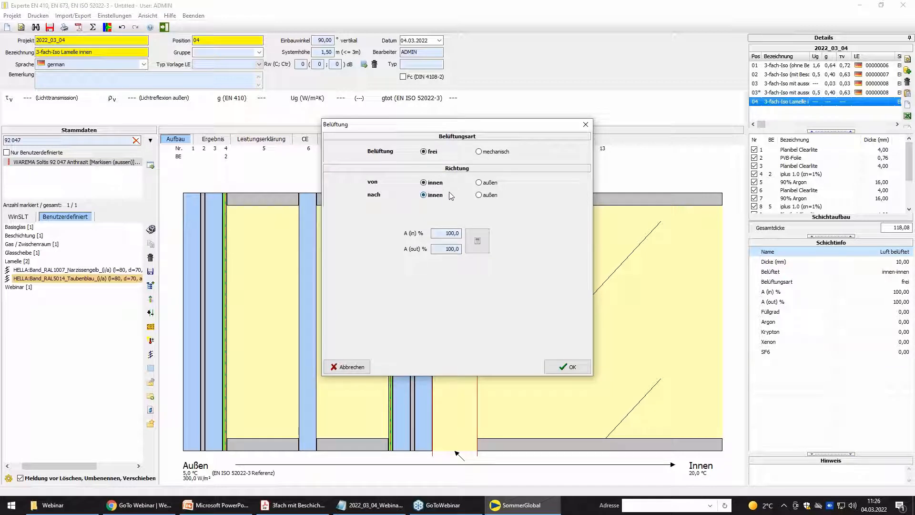
pyautogui.click(570, 368)
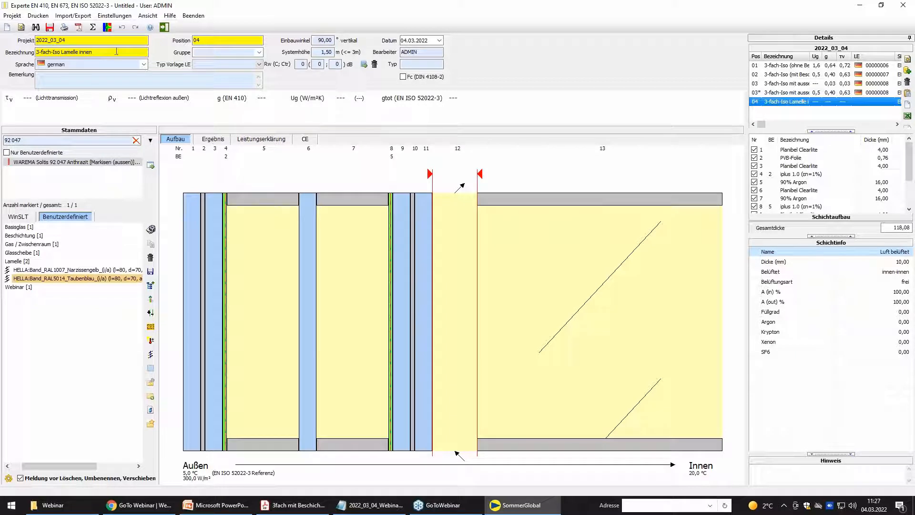
# - Calculate the position with the internal slat and review the layer structure and transmission values in its result report
pyautogui.click(93, 27)
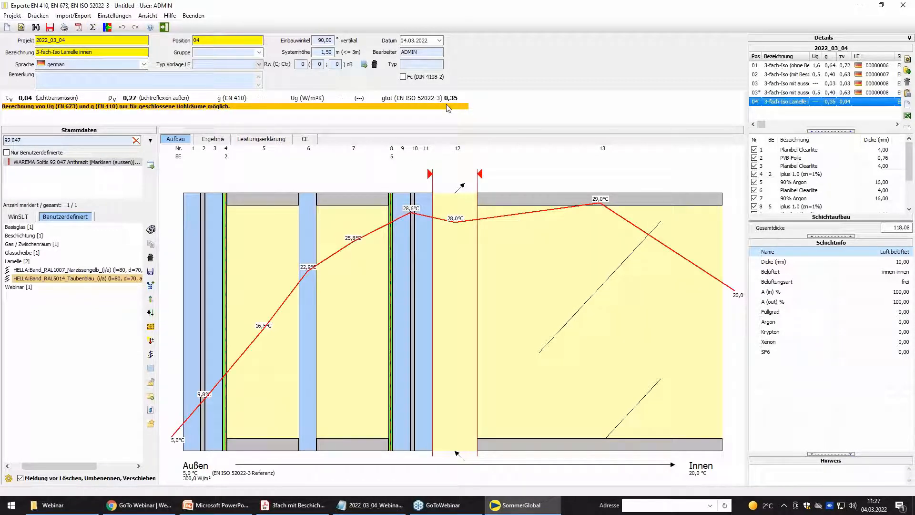
pyautogui.click(207, 139)
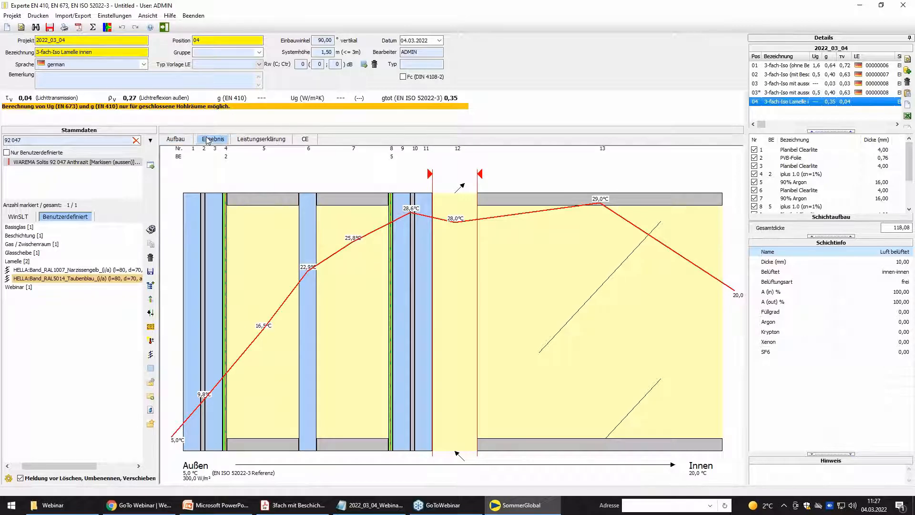
pyautogui.scroll(-3, 511, 263)
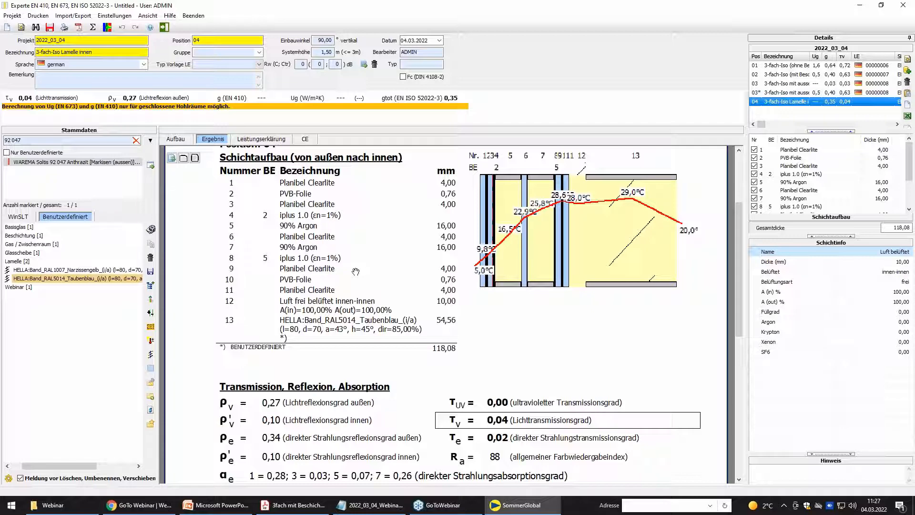
pyautogui.click(168, 139)
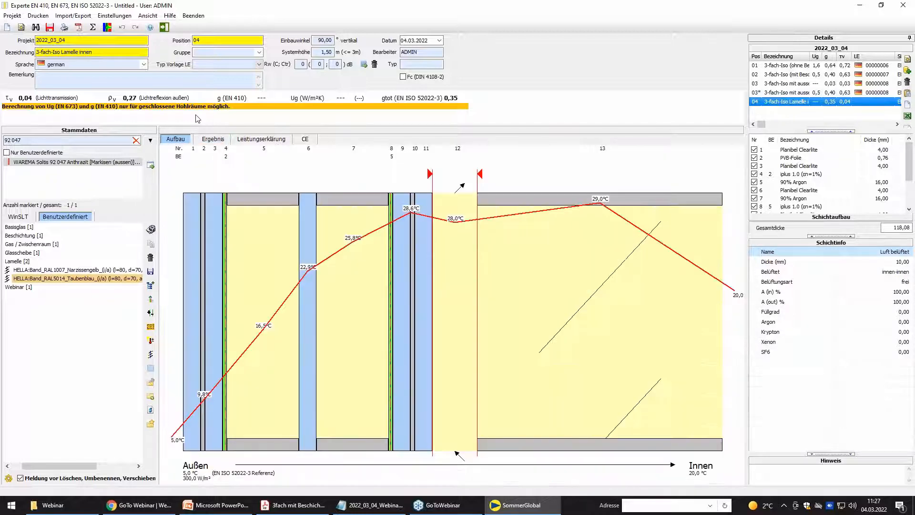
# - Set the tilt of the slat layer in the glazing structure to 5°
pyautogui.click(615, 331)
pyautogui.rightClick(615, 330)
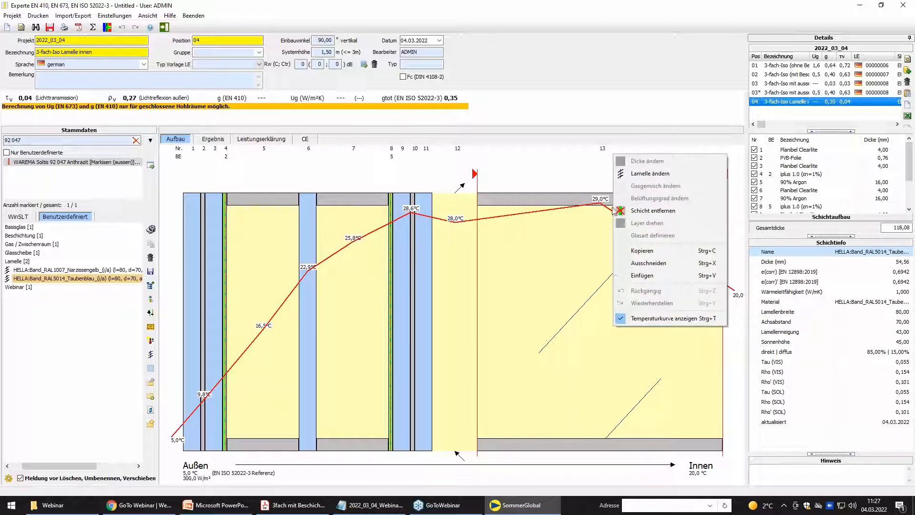
pyautogui.click(659, 174)
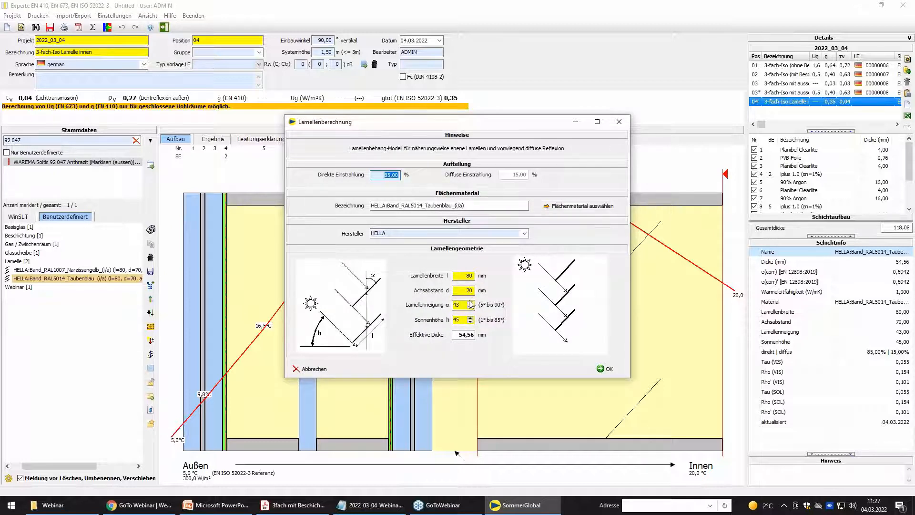
pyautogui.doubleClick(458, 306)
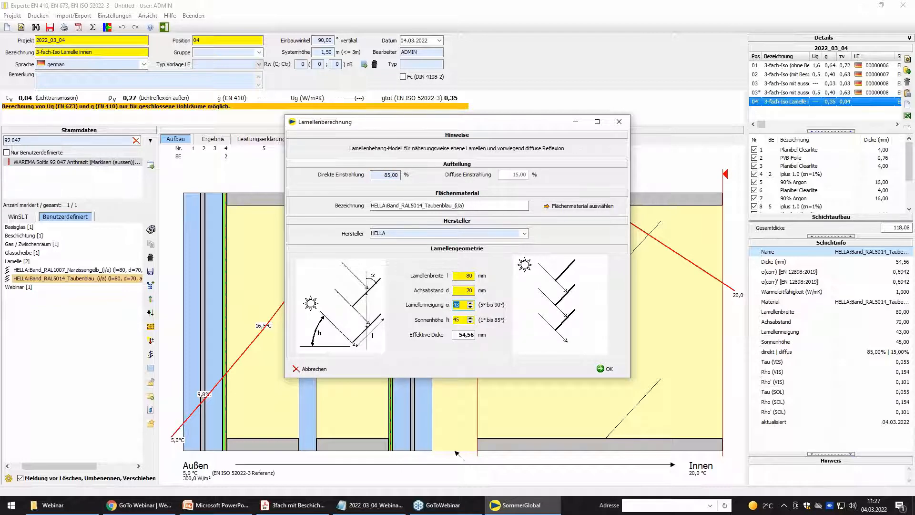
pyautogui.write('5')
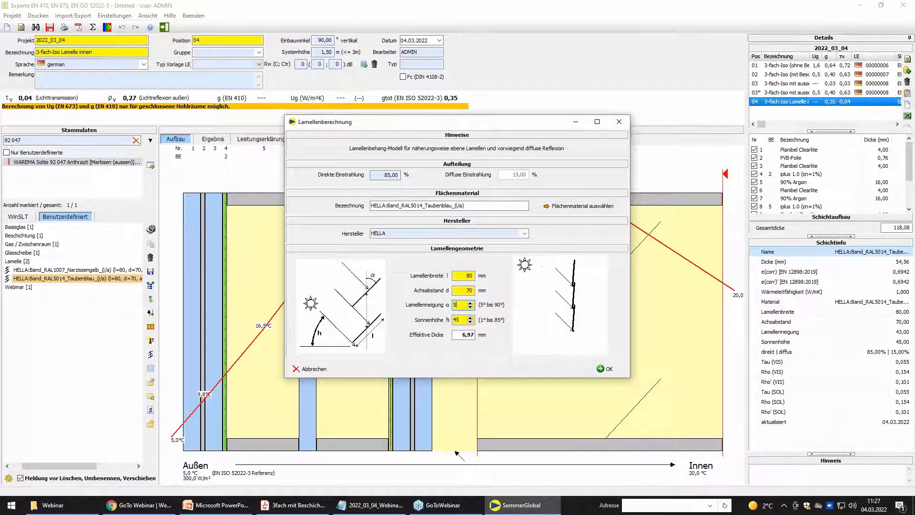
pyautogui.click(605, 369)
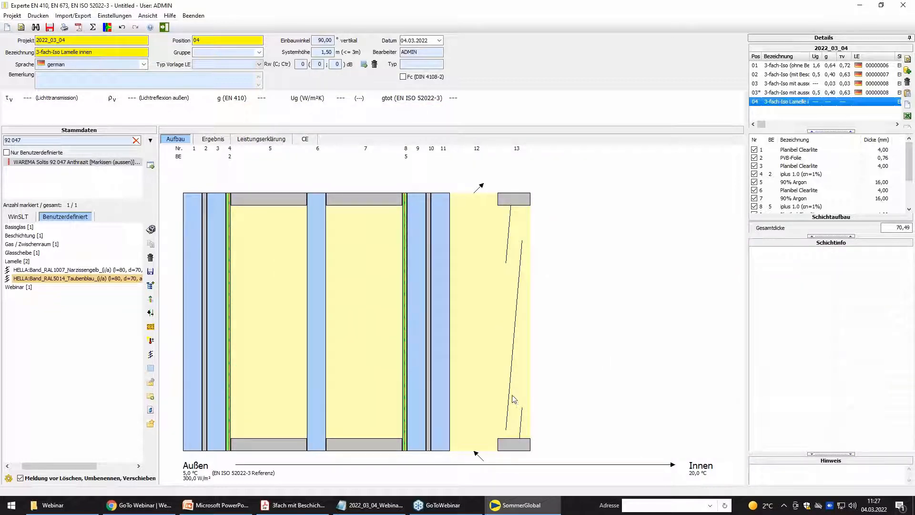
# - Recalculate position 04 with the changed slat, save it and review its result report
pyautogui.click(94, 28)
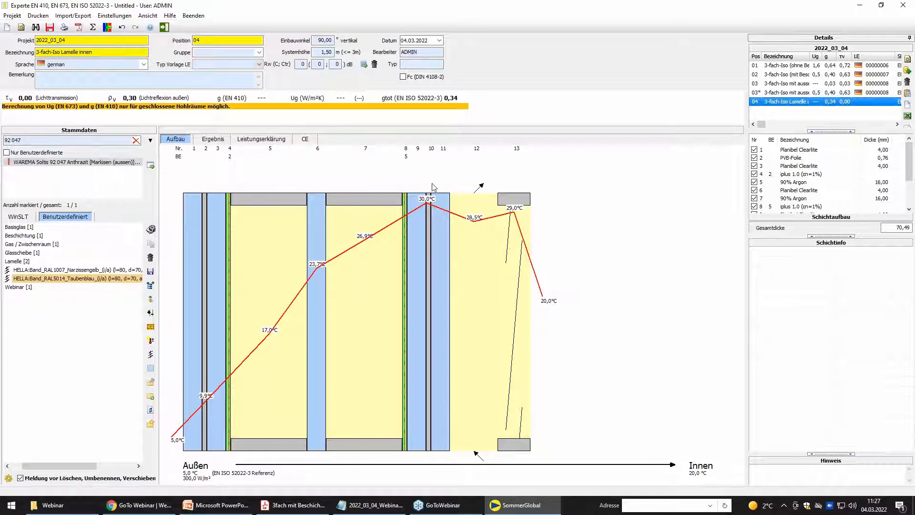
pyautogui.click(50, 28)
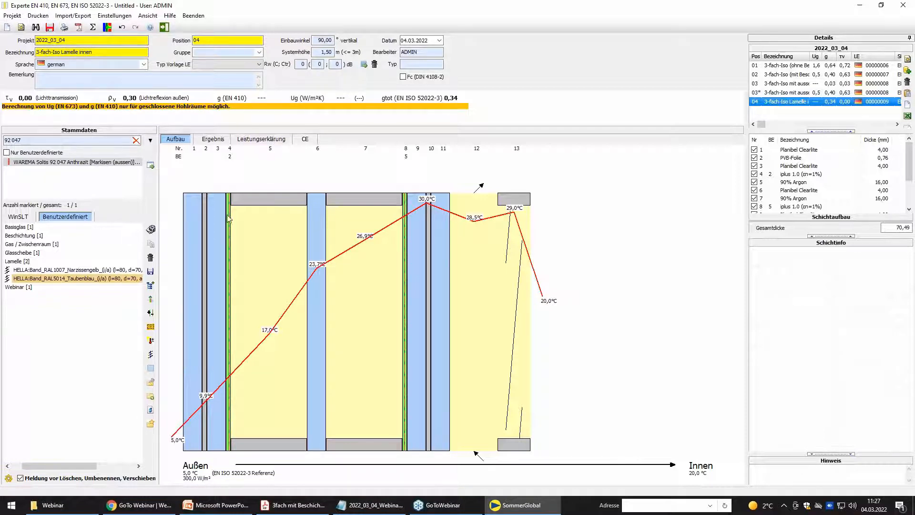
pyautogui.click(218, 141)
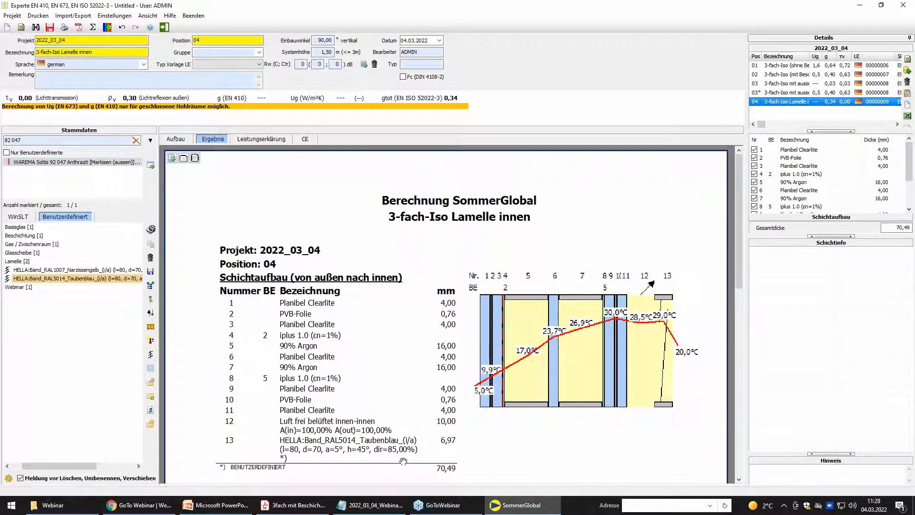
pyautogui.scroll(-3, 403, 460)
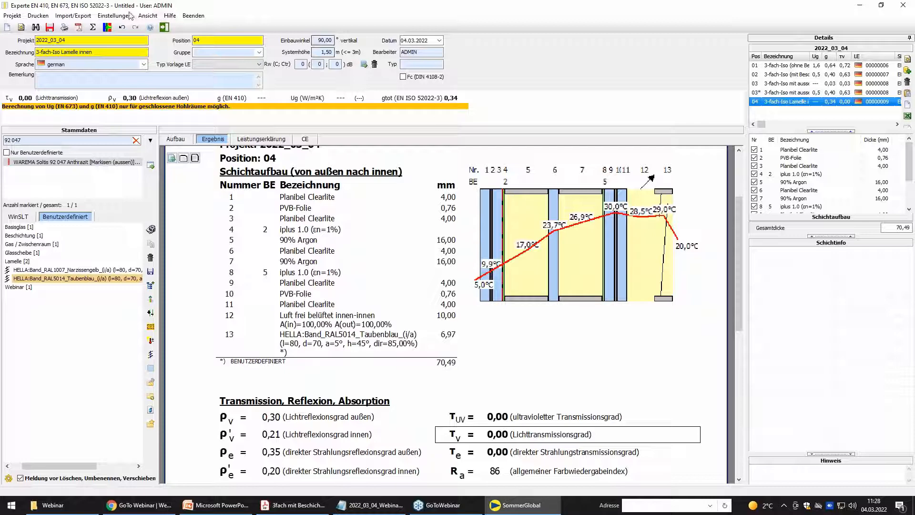
# - Export all pages of the report as "3-fach-Iso Lamelle innen_SLT.pdf" to the Webinar folder with the default PDF settings
pyautogui.click(79, 28)
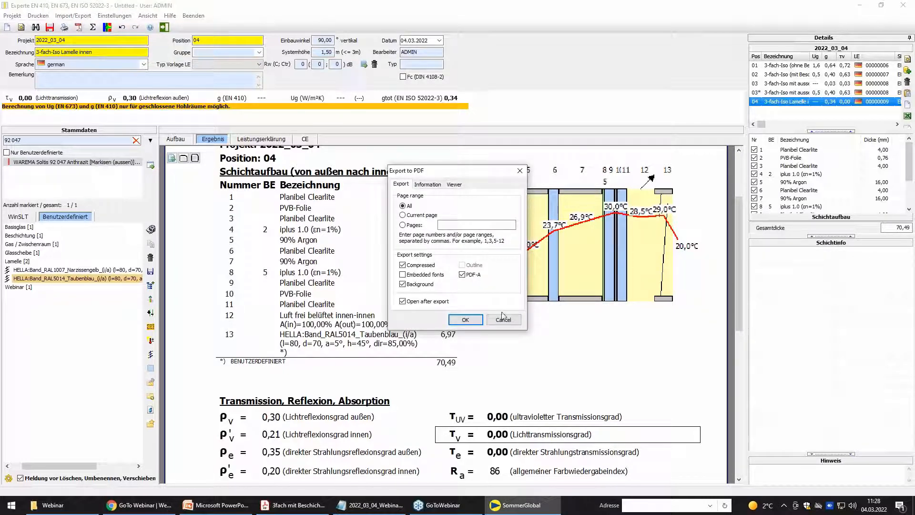
pyautogui.click(465, 320)
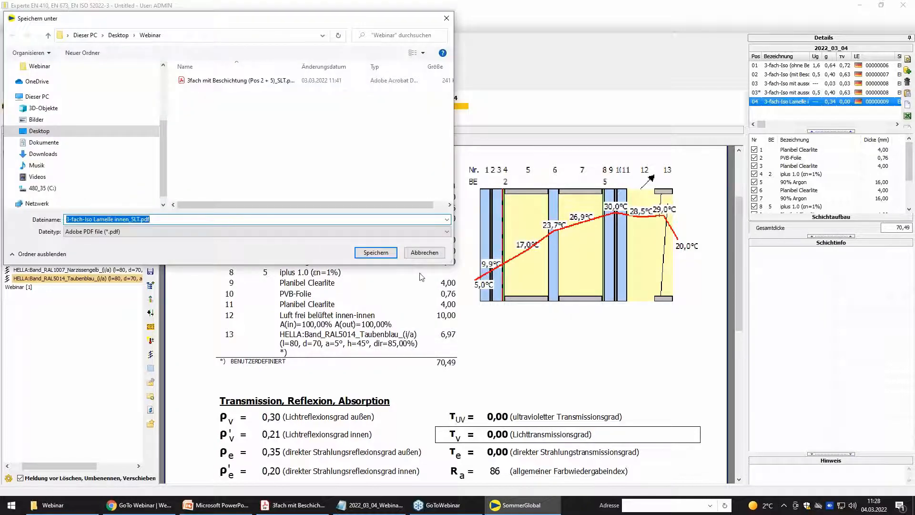
pyautogui.click(375, 252)
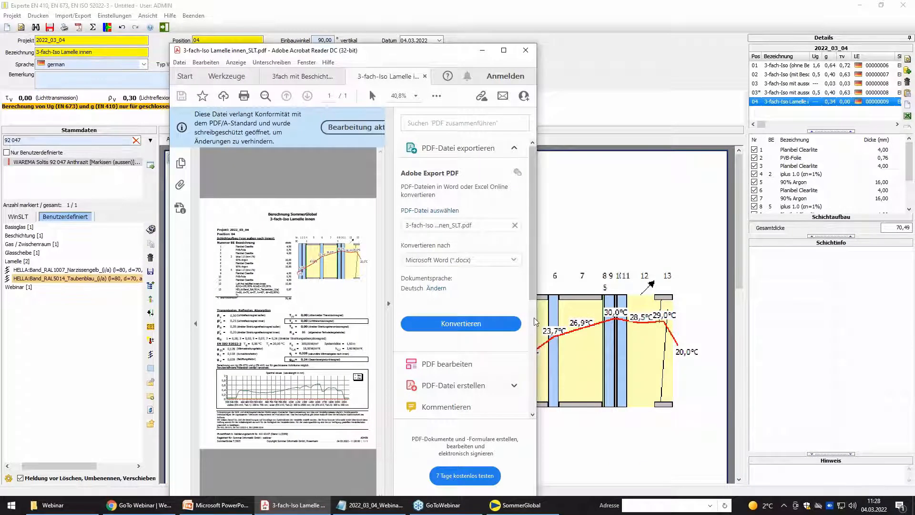
# - View the exported PDF full screen in Acrobat Reader, close it and return to the WINSLT calculation
pyautogui.click(505, 51)
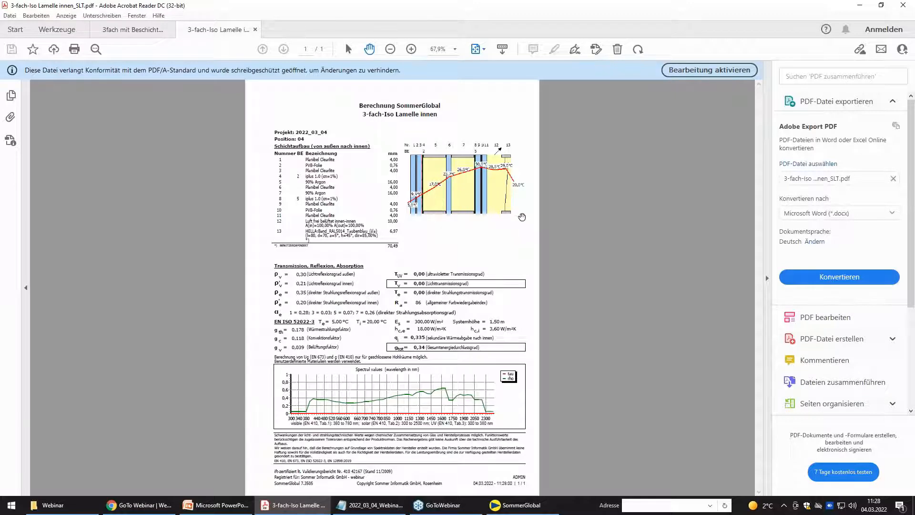
pyautogui.click(905, 5)
pyautogui.click(479, 270)
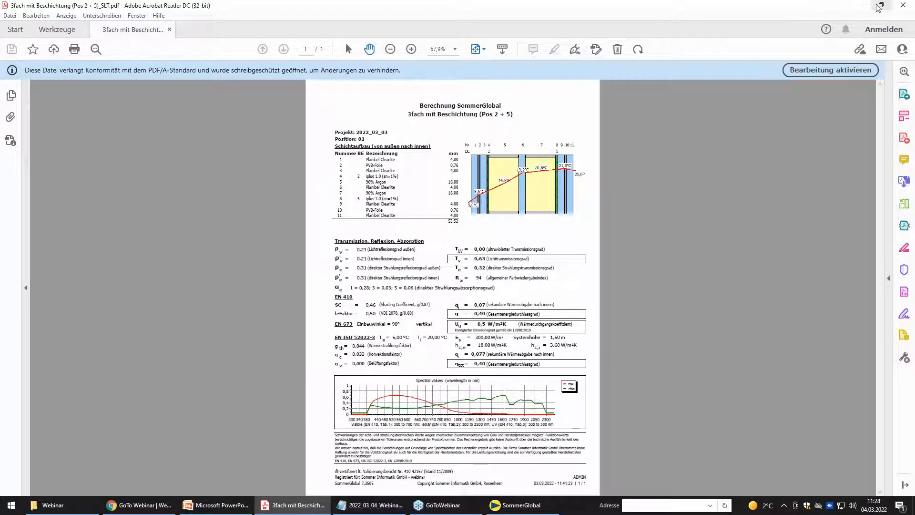
pyautogui.click(860, 5)
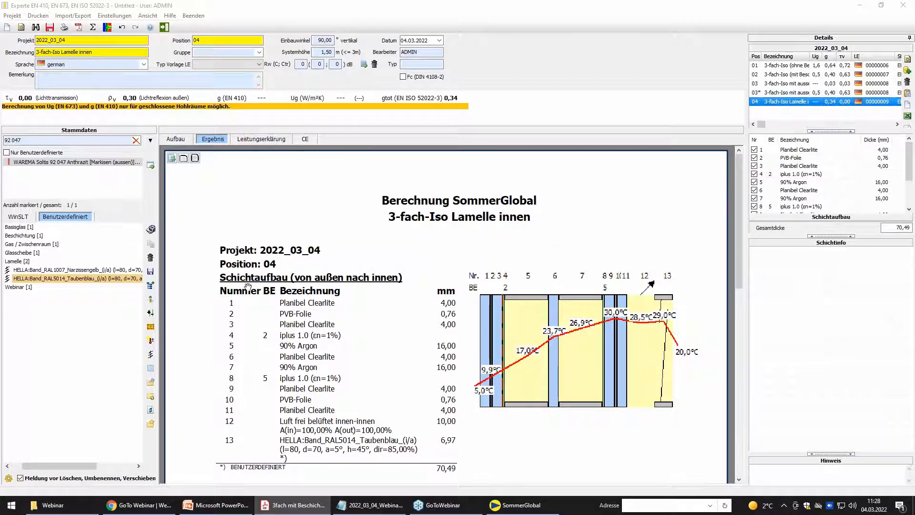
# - Clear the master data search and inspect the data import dialog with its sample file WinSLT_Basisglas.xls, without importing anything
pyautogui.moveTo(74, 468); pyautogui.dragTo(64, 469)
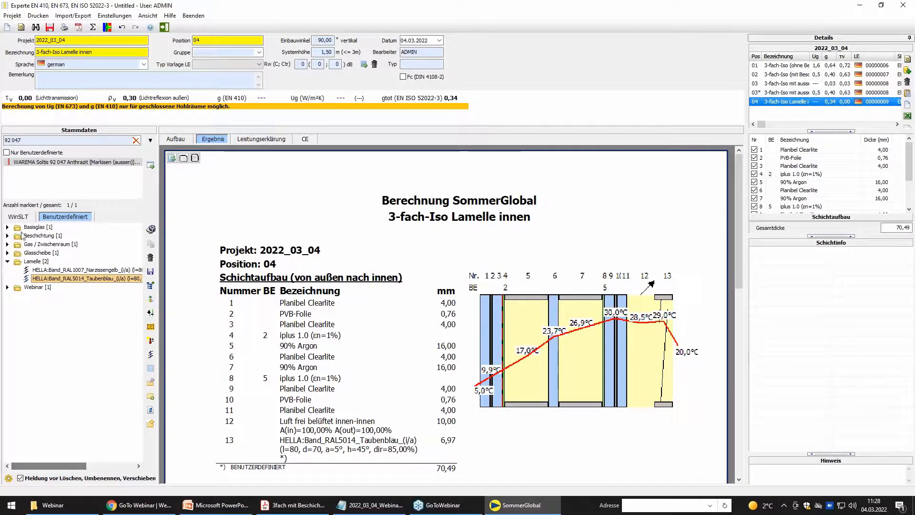
pyautogui.click(136, 140)
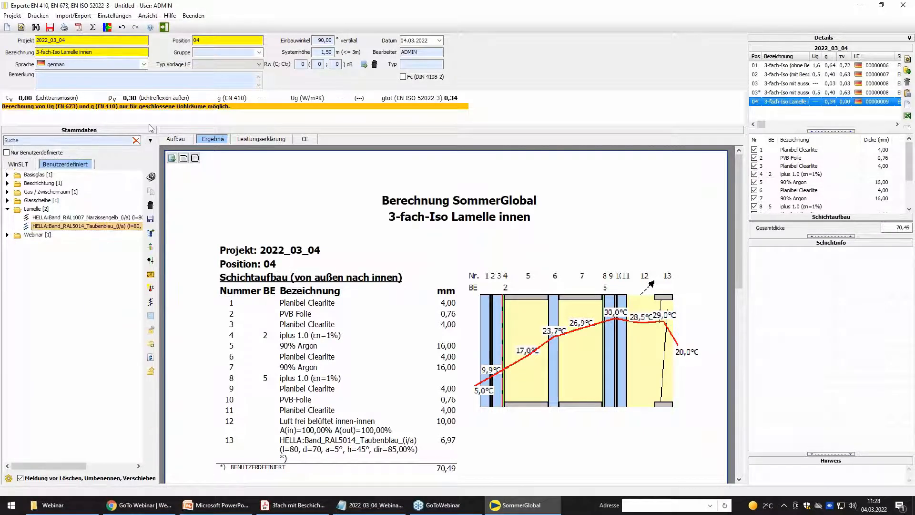
pyautogui.click(151, 233)
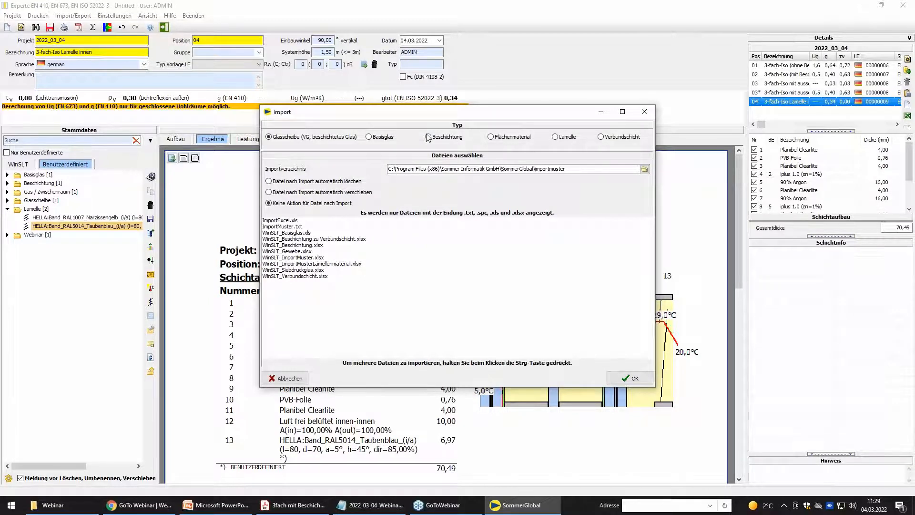
pyautogui.click(297, 233)
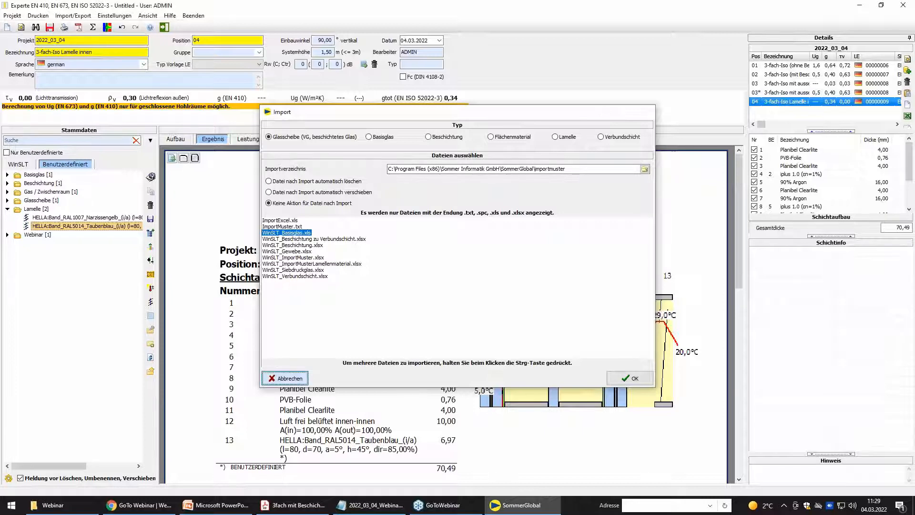
pyautogui.click(285, 378)
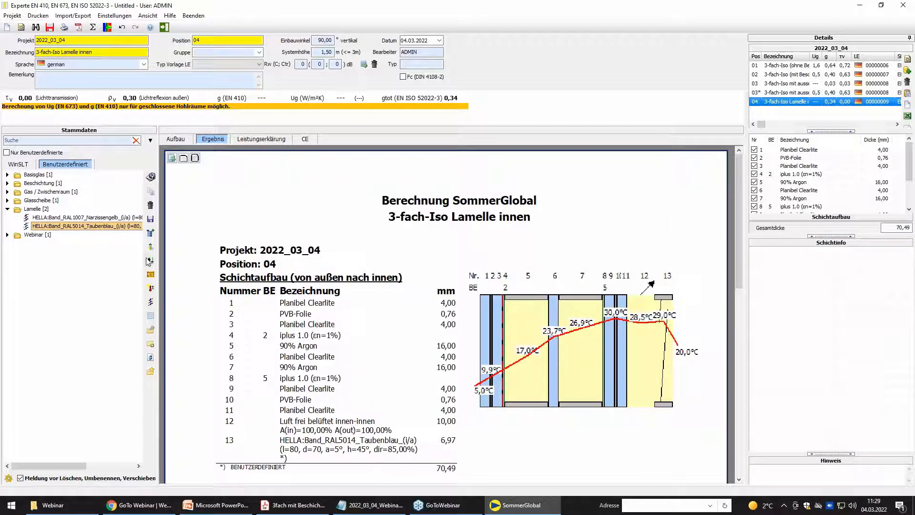
# - Inspect the gas mixer with the filling gas specified in parts and the boundary condition editor, discarding both
pyautogui.click(150, 261)
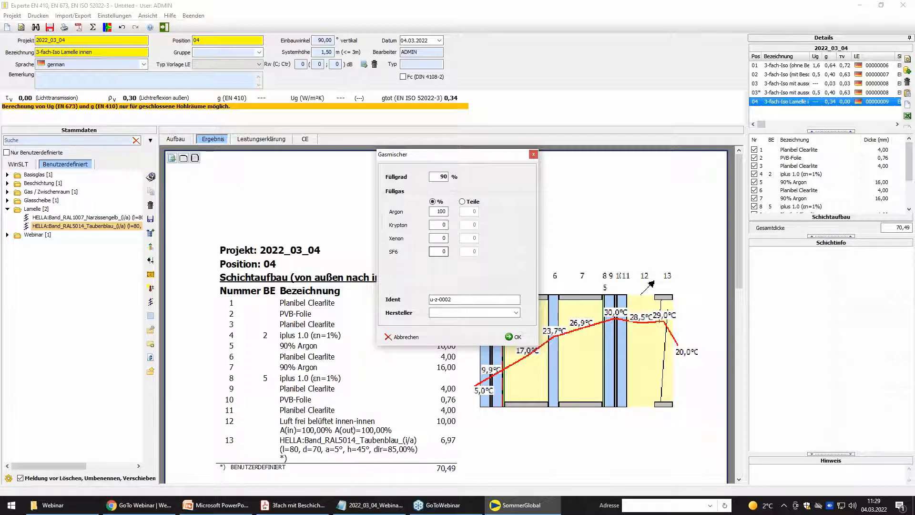
pyautogui.click(463, 202)
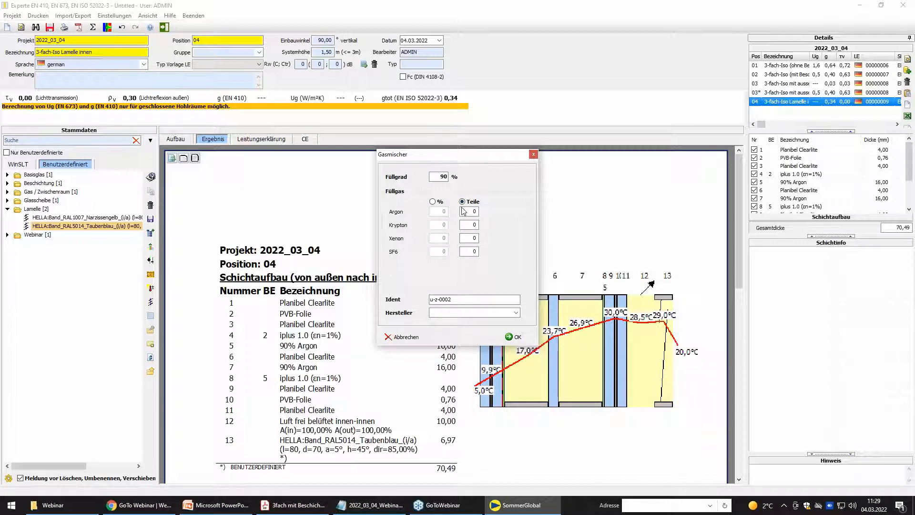
pyautogui.click(422, 338)
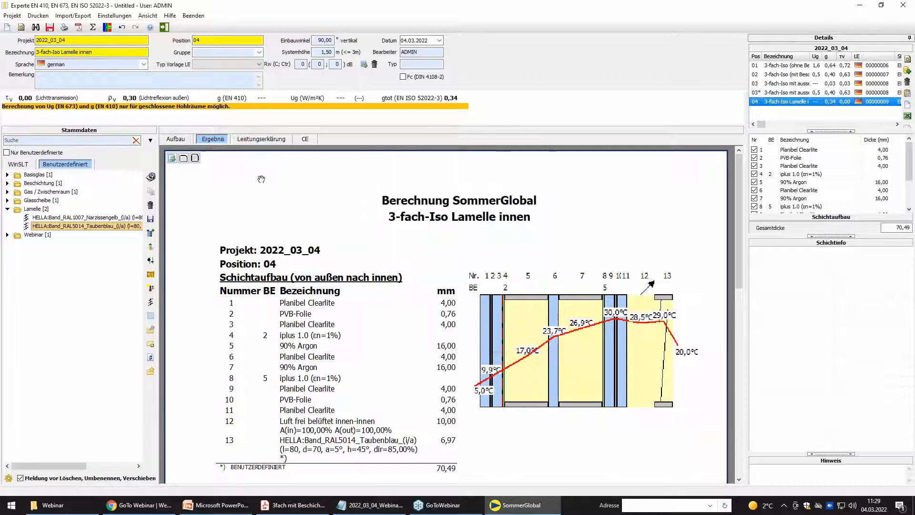
pyautogui.click(150, 288)
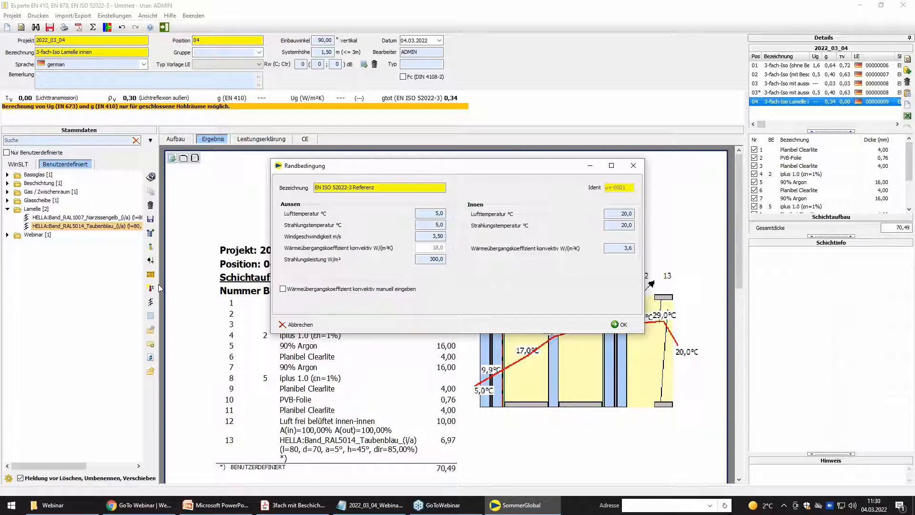
pyautogui.click(315, 330)
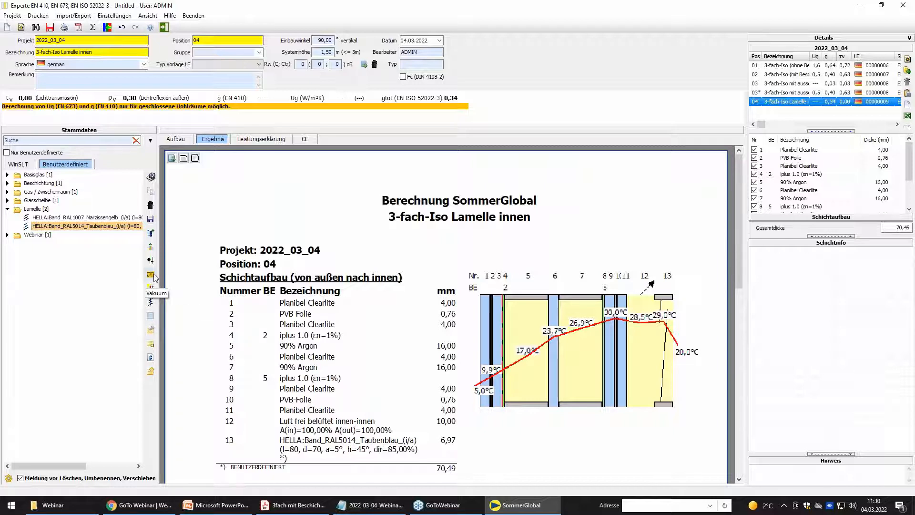
# - Create a vacuum layer with hp+ha = 0,750 W/(m²K) and use it to replace the outer 90% Argon gap in position 04
pyautogui.click(184, 140)
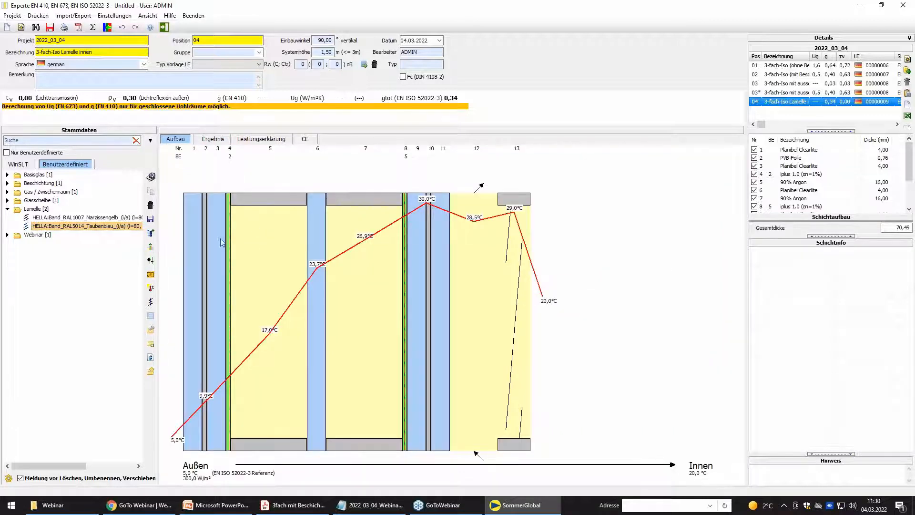
pyautogui.click(151, 277)
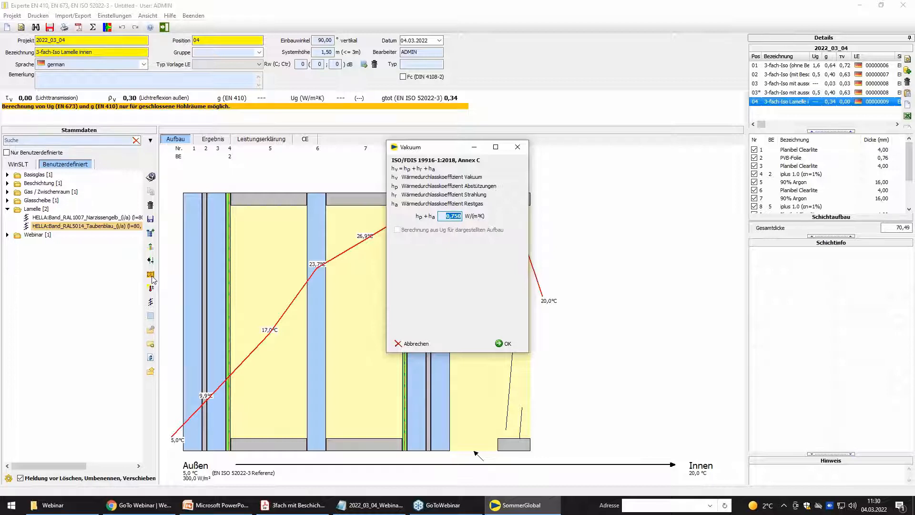
pyautogui.click(504, 344)
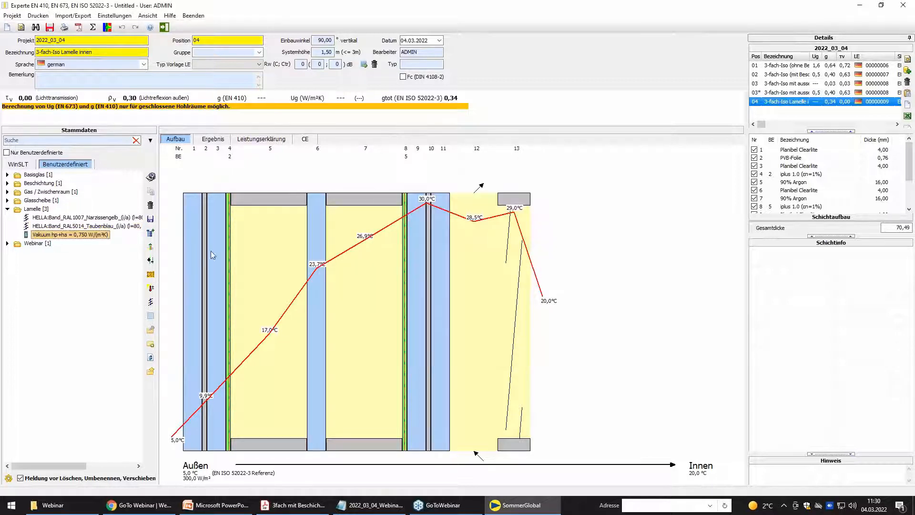
pyautogui.moveTo(93, 238); pyautogui.dragTo(243, 263)
pyautogui.click(289, 284)
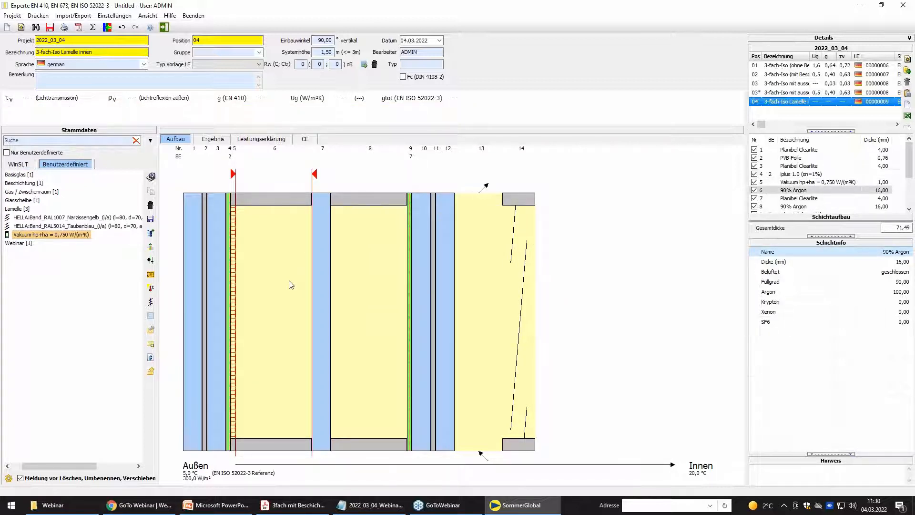
pyautogui.press('Delete')
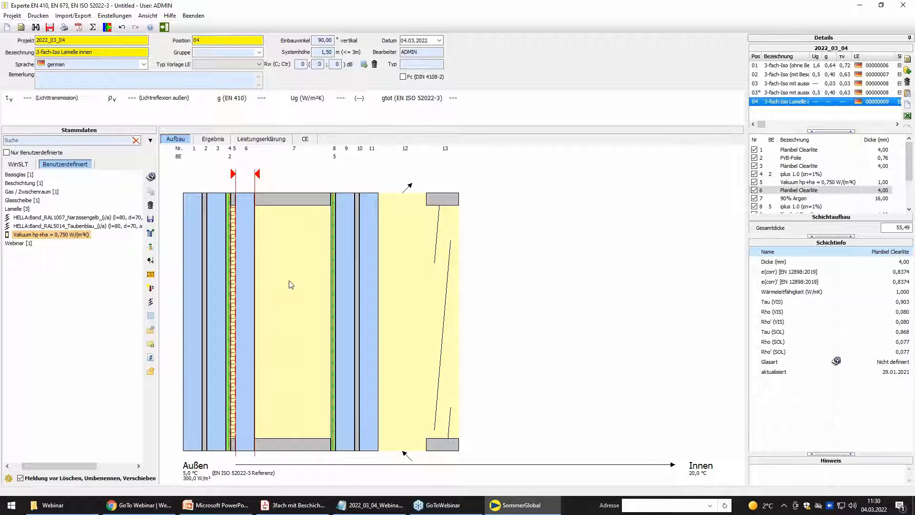
# - Inspect the screen-printed glass import and its base glass selection for the unprinted area, without importing anything
pyautogui.click(151, 316)
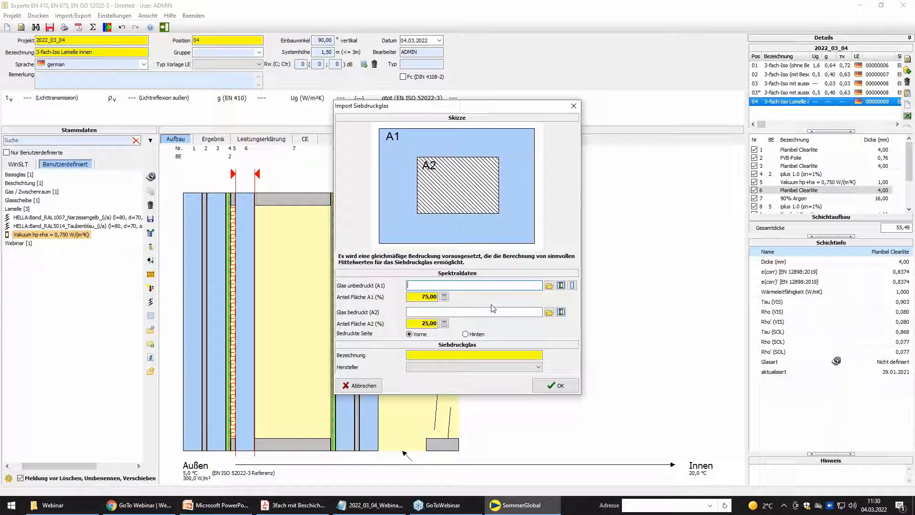
pyautogui.click(573, 286)
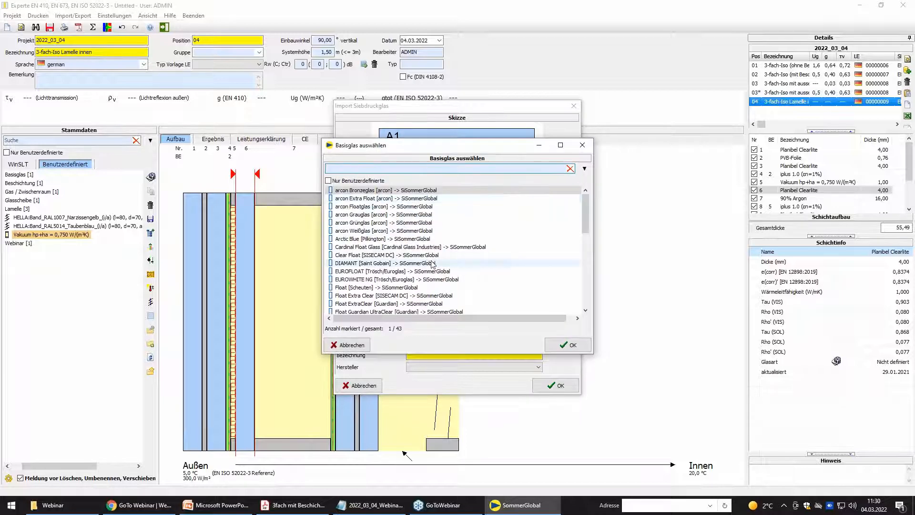
pyautogui.click(363, 346)
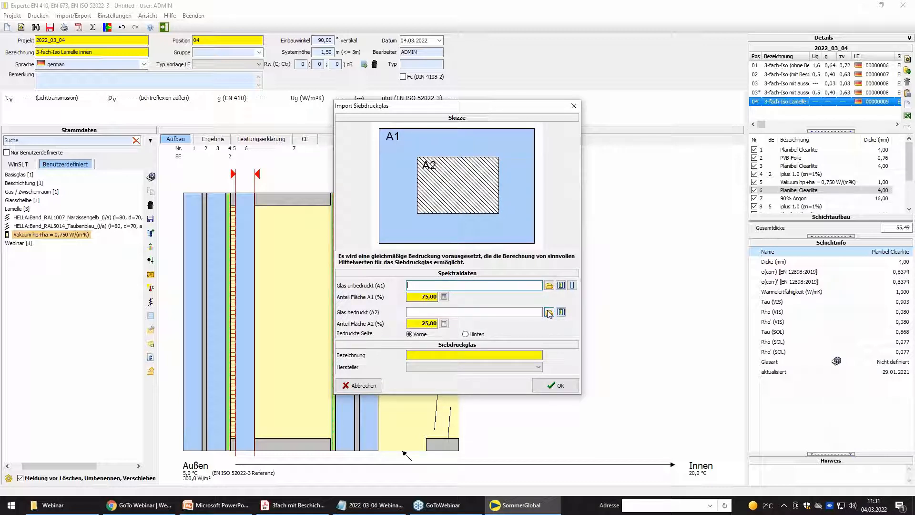
pyautogui.click(434, 296)
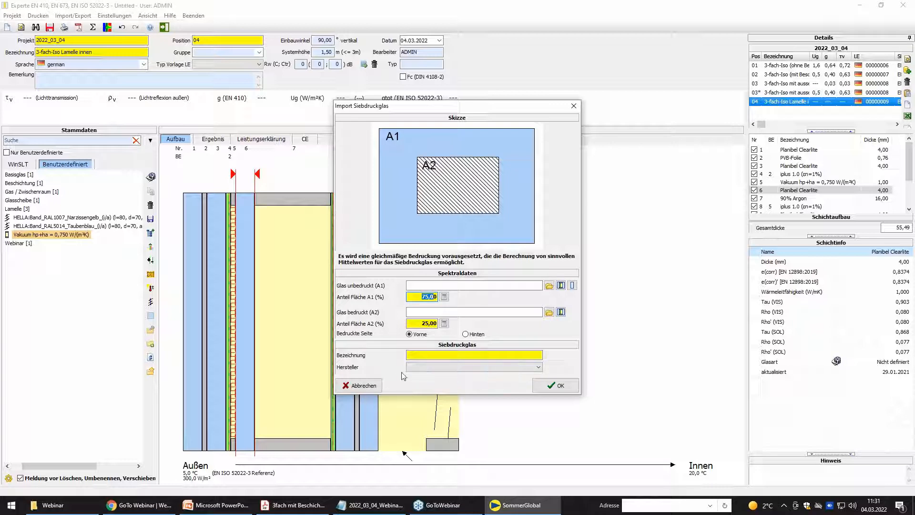
pyautogui.click(365, 385)
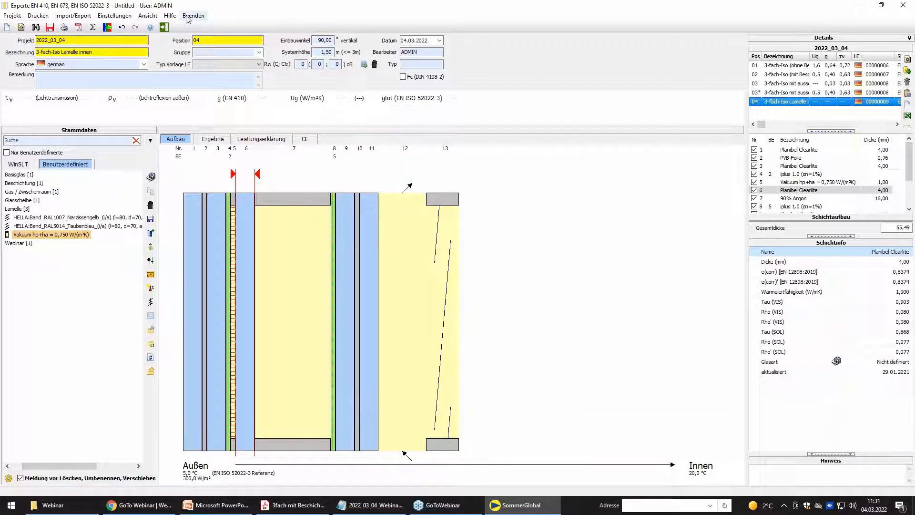
# - Open position 02 in GLASGLOBAL Standard, calculate the statics of its glass structure and return to the SommerGlobal start screen
pyautogui.click(782, 75)
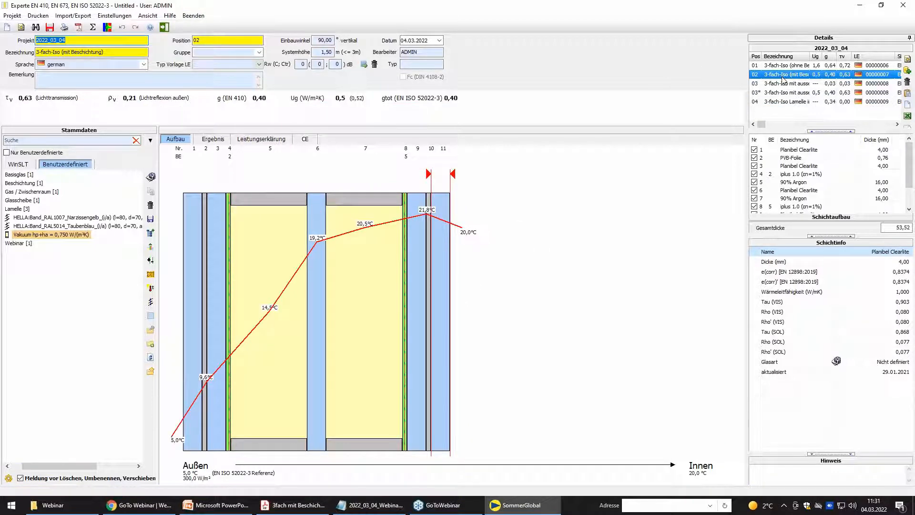
pyautogui.click(164, 27)
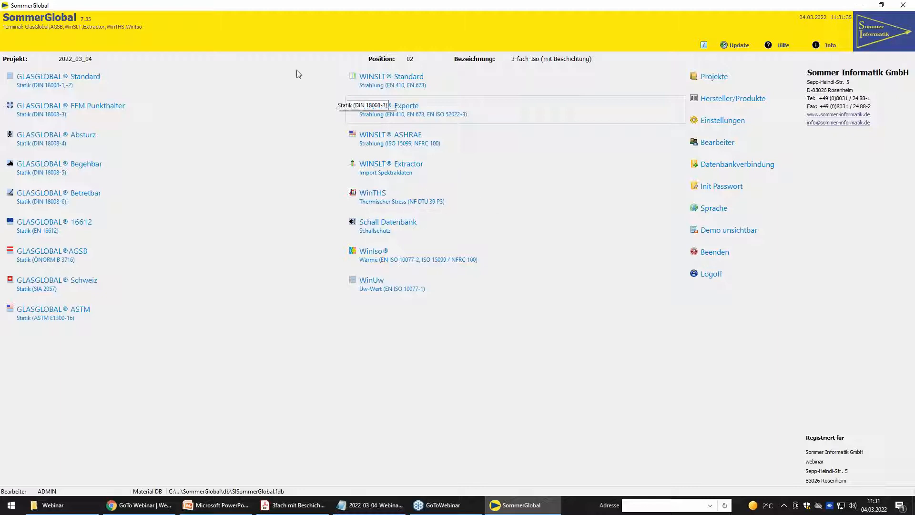
pyautogui.click(51, 82)
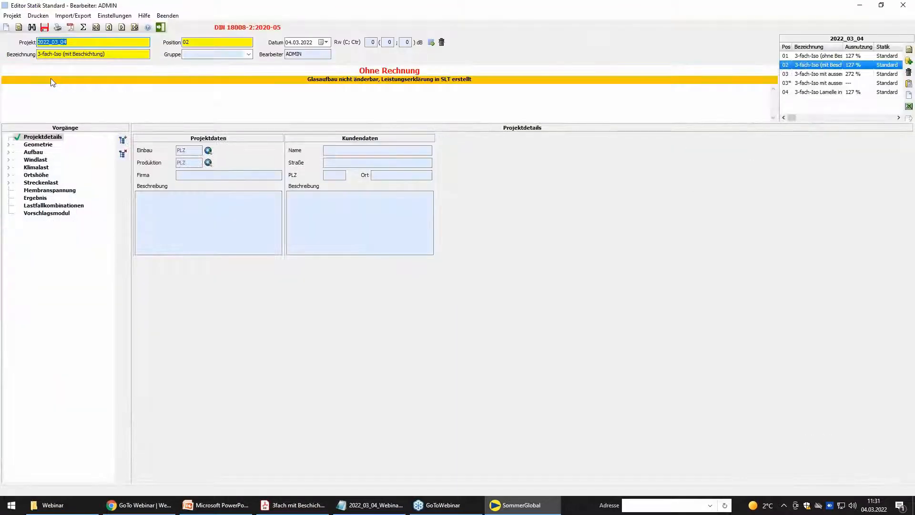
pyautogui.click(34, 152)
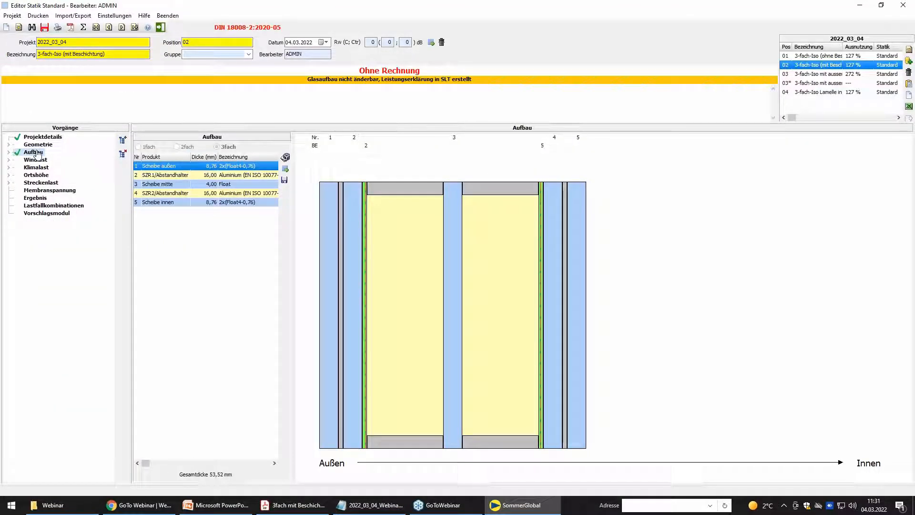
pyautogui.click(83, 28)
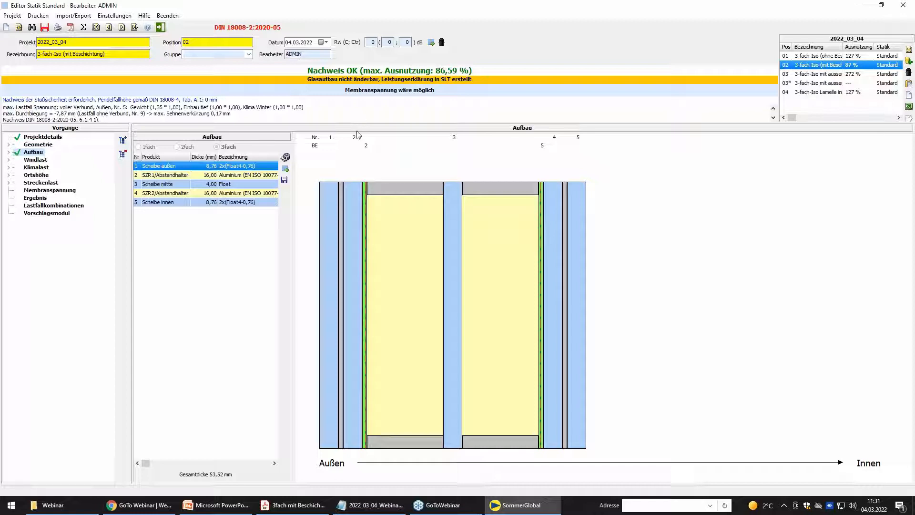
pyautogui.click(903, 6)
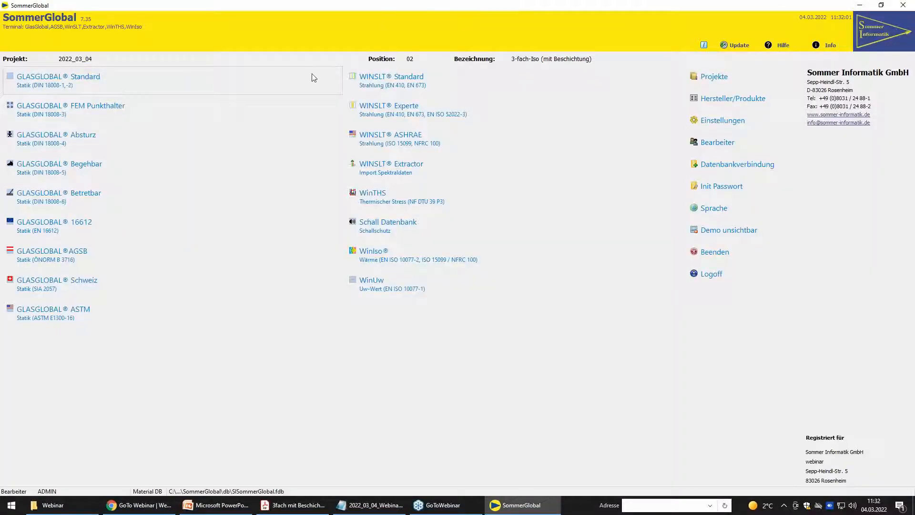
# - Calculate position 02 in WINSLT ASHRAE with the ASHRAE boundary conditions, review the result report and exit the module
pyautogui.click(431, 138)
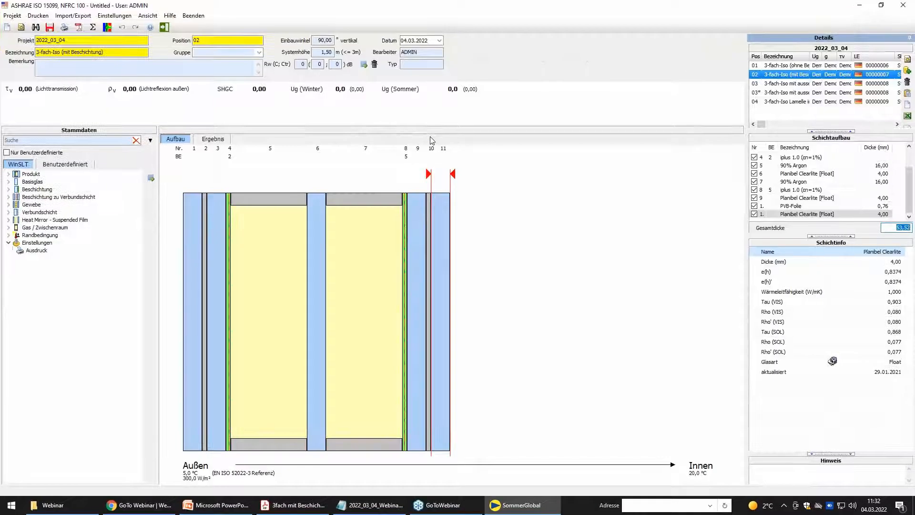
pyautogui.click(93, 28)
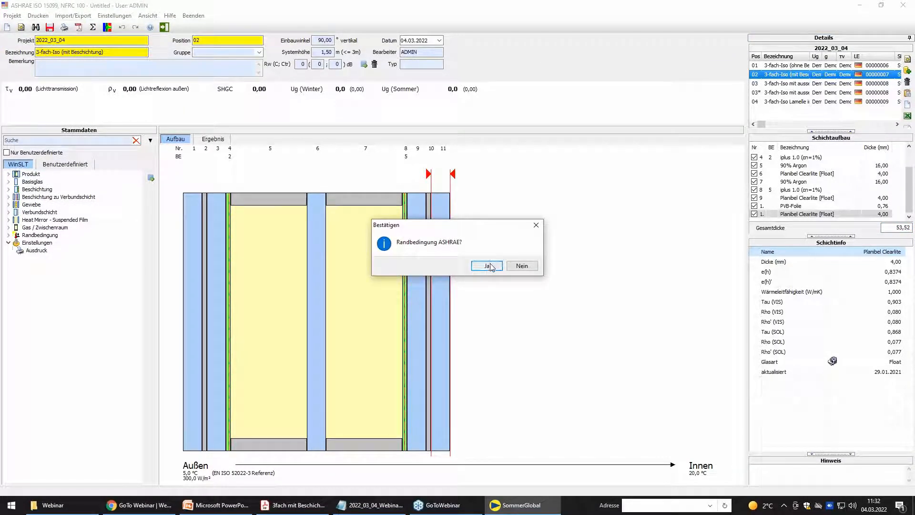
pyautogui.click(492, 266)
pyautogui.click(212, 140)
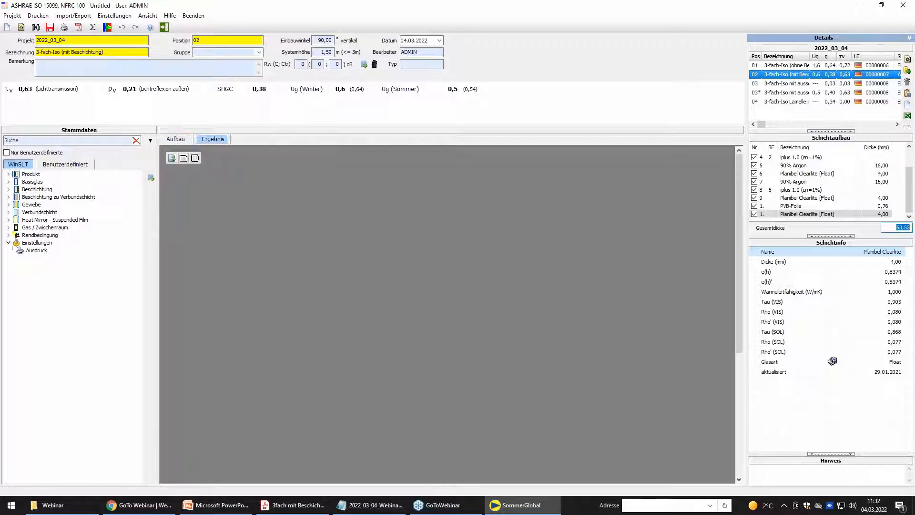
pyautogui.scroll(-4, 512, 416)
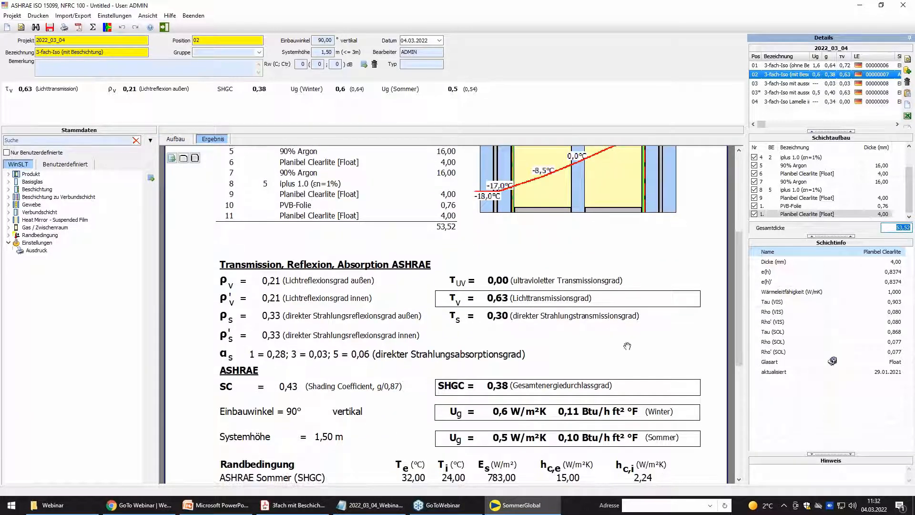
pyautogui.scroll(-1, 510, 444)
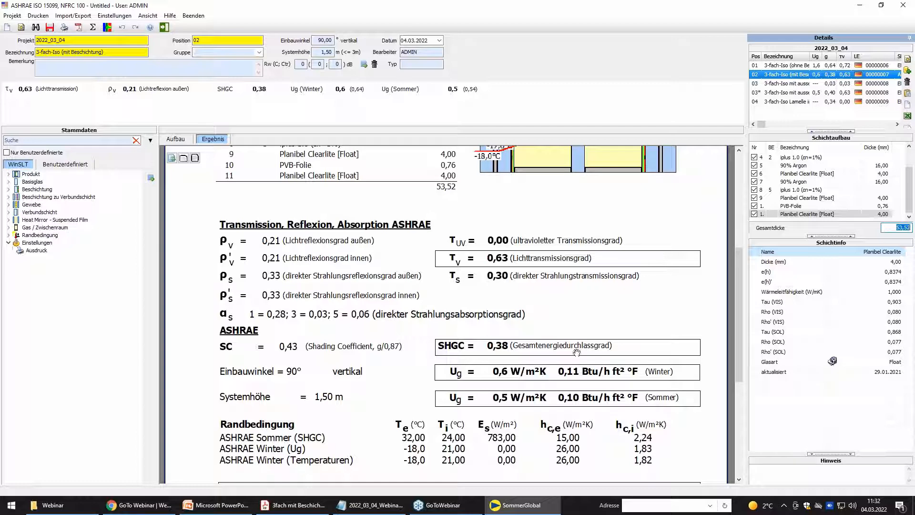
pyautogui.click(164, 28)
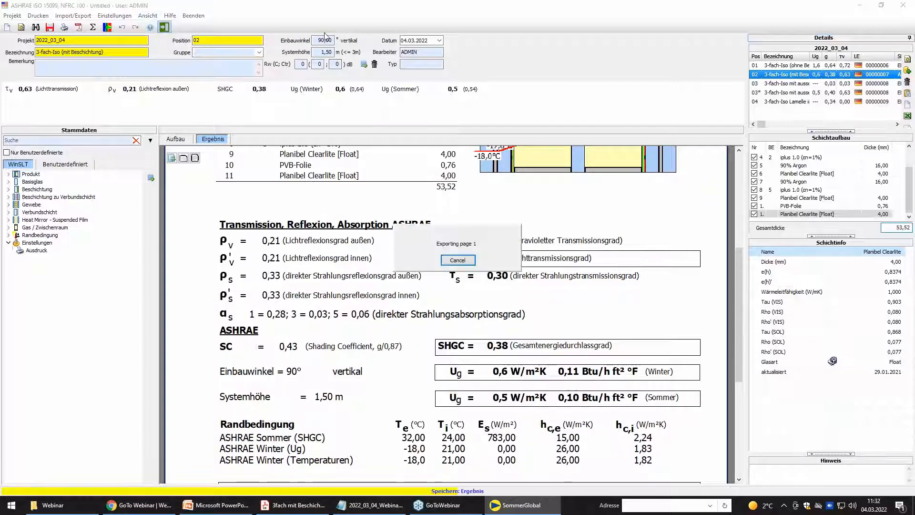